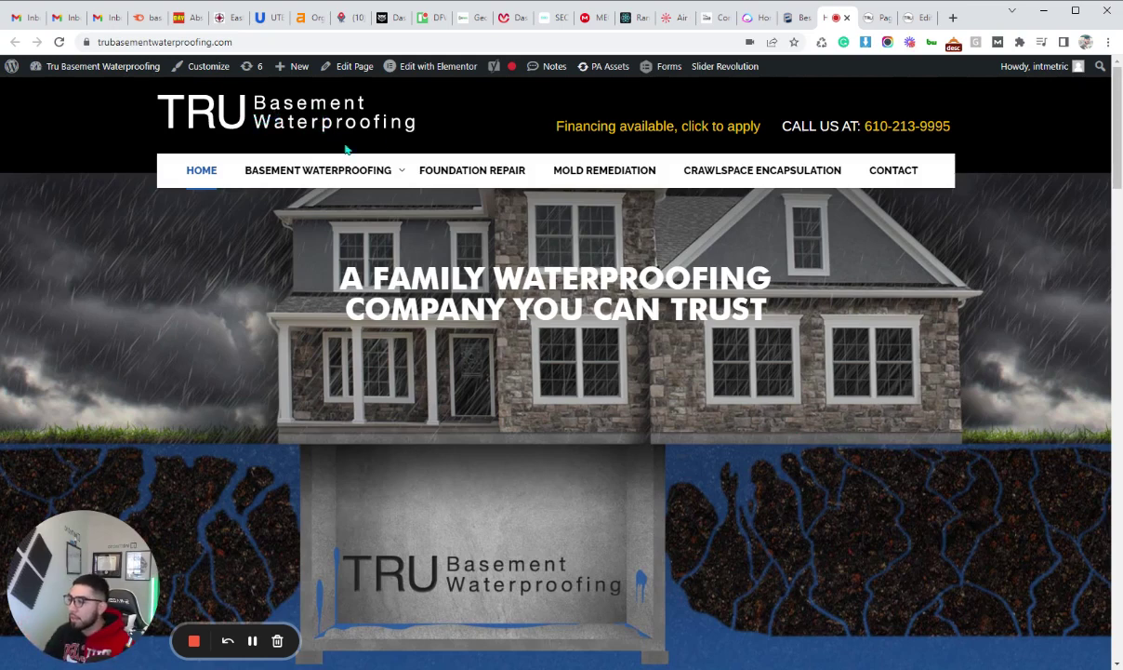
Switch to Semrush's Keyword Overview for 'basement waterproofing near me', which shows 3.6K volume and 59% difficulty.
mouse_move(296, 181)
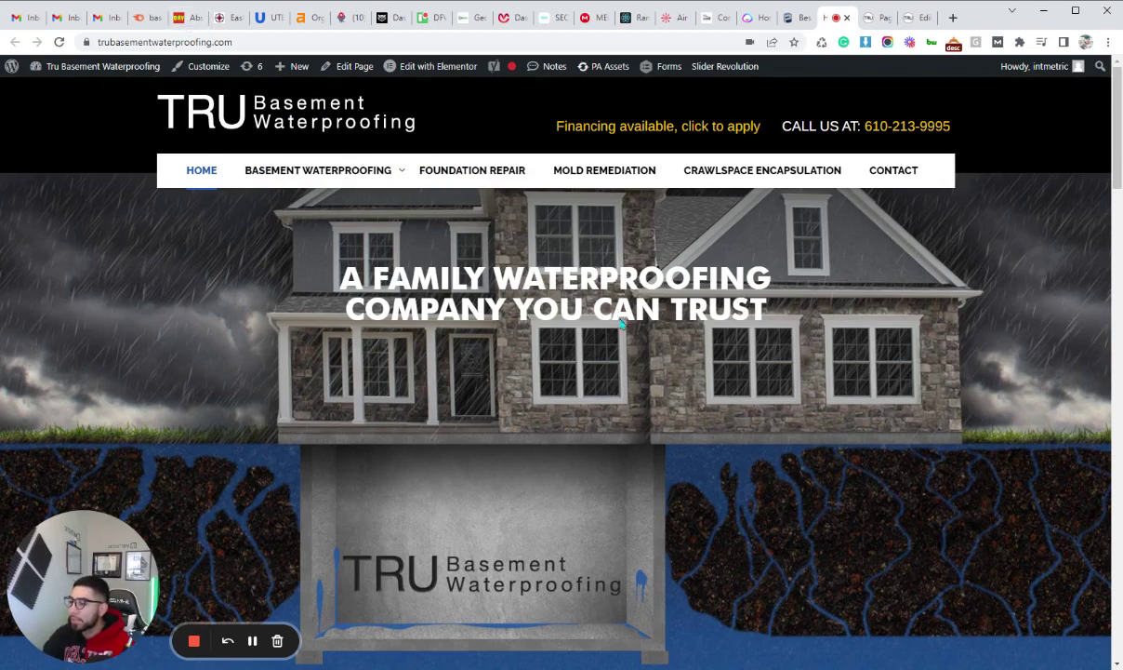
left_click(139, 18)
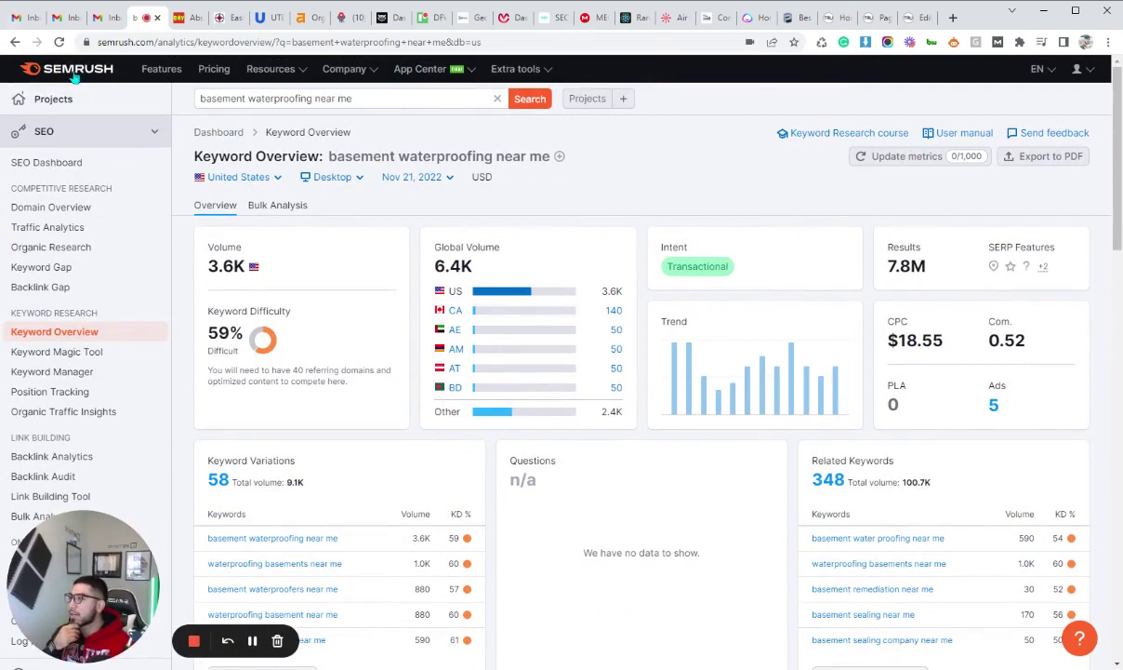
left_click_drag(299, 98, 191, 105)
left_click(290, 98)
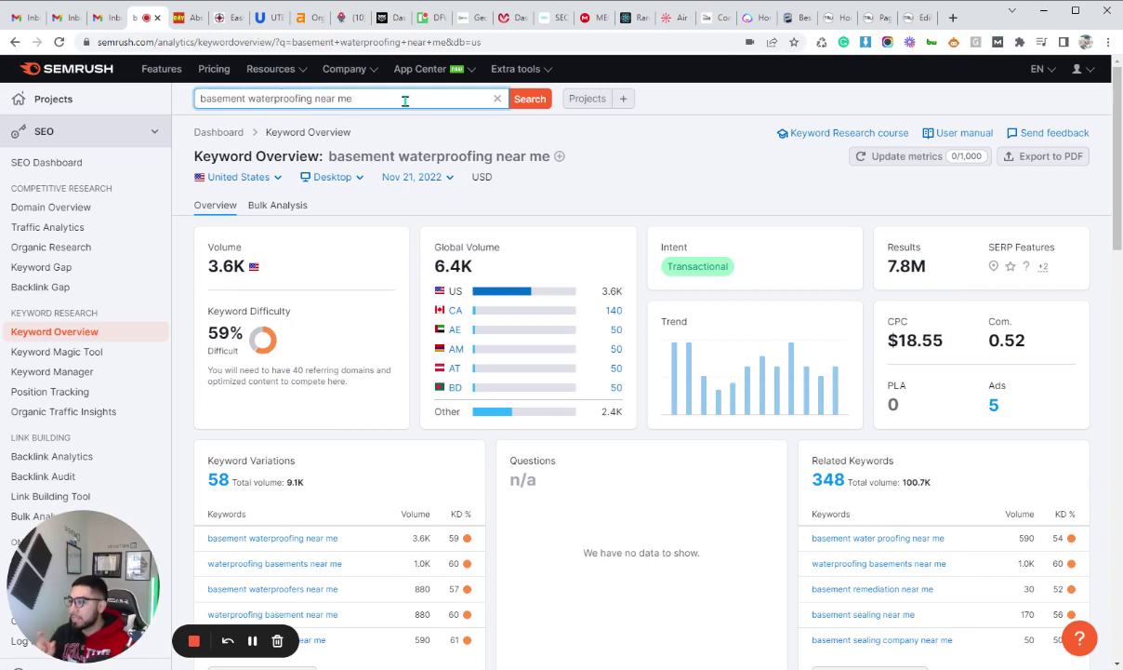
left_click_drag(318, 101, 372, 101)
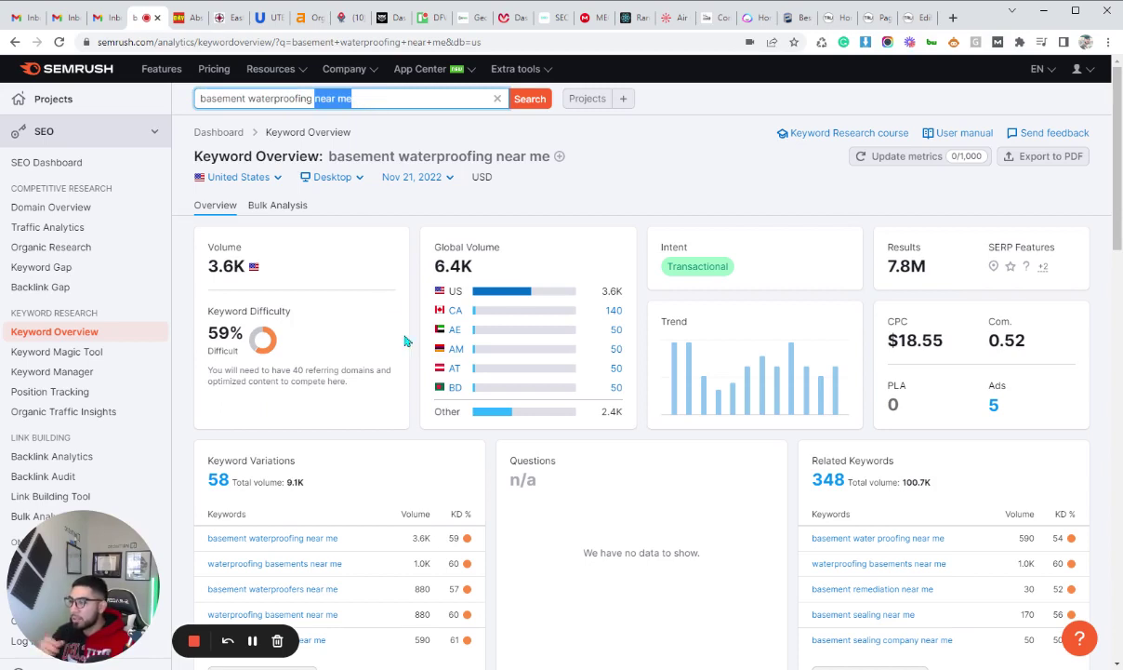
left_click(517, 407)
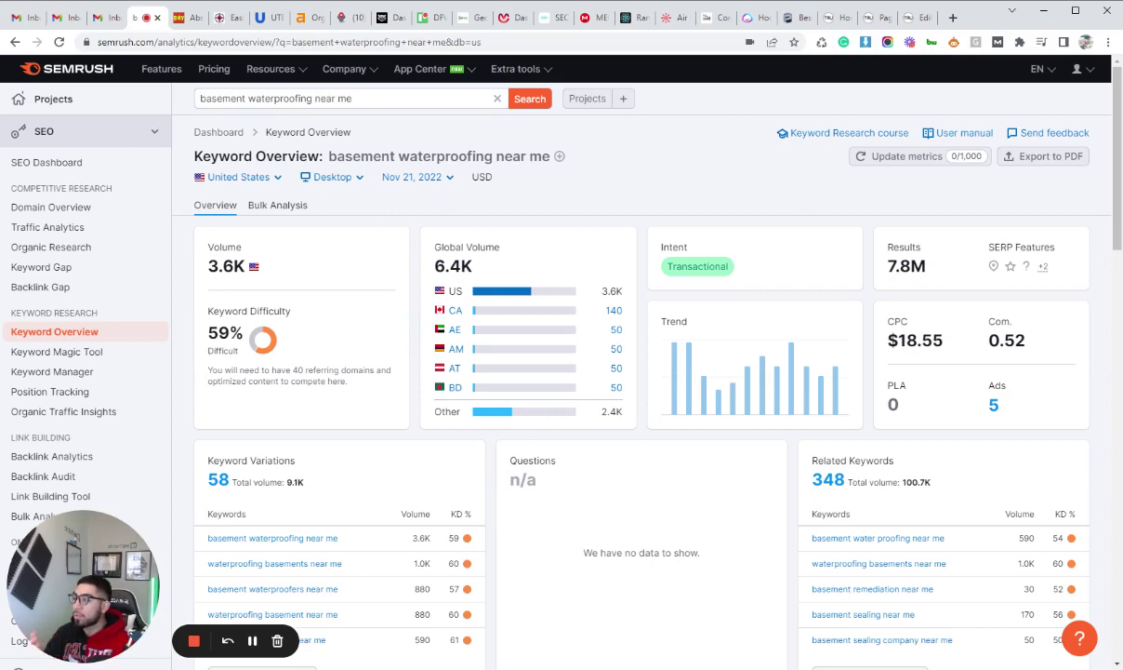
left_click_drag(318, 98, 362, 97)
triple_click(363, 98)
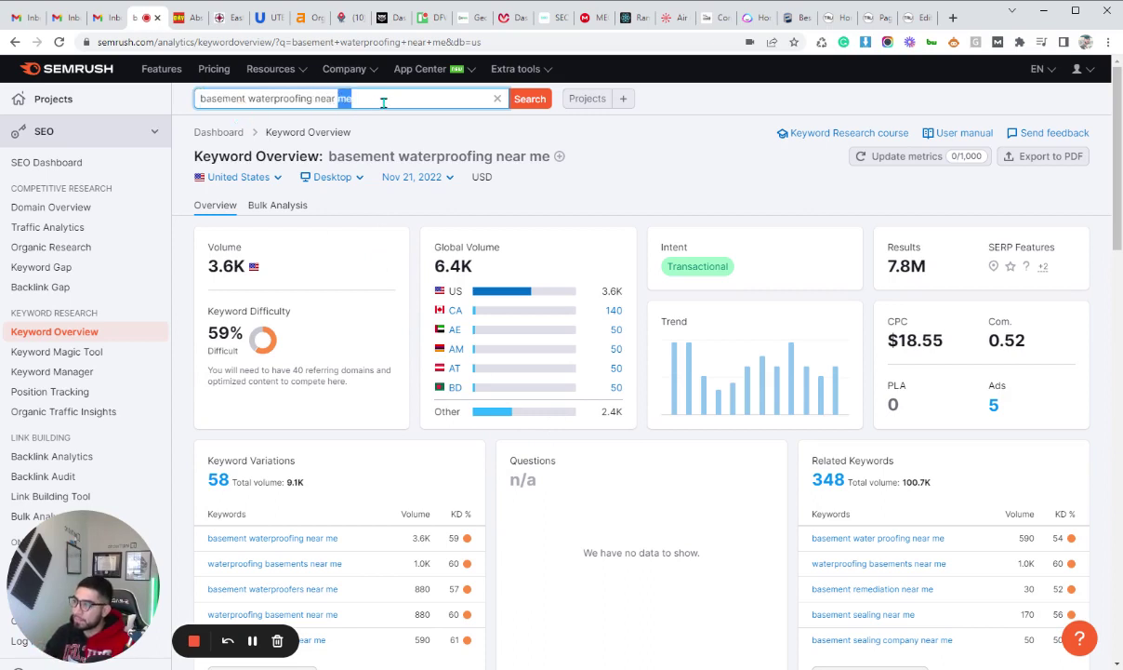
left_click(467, 134)
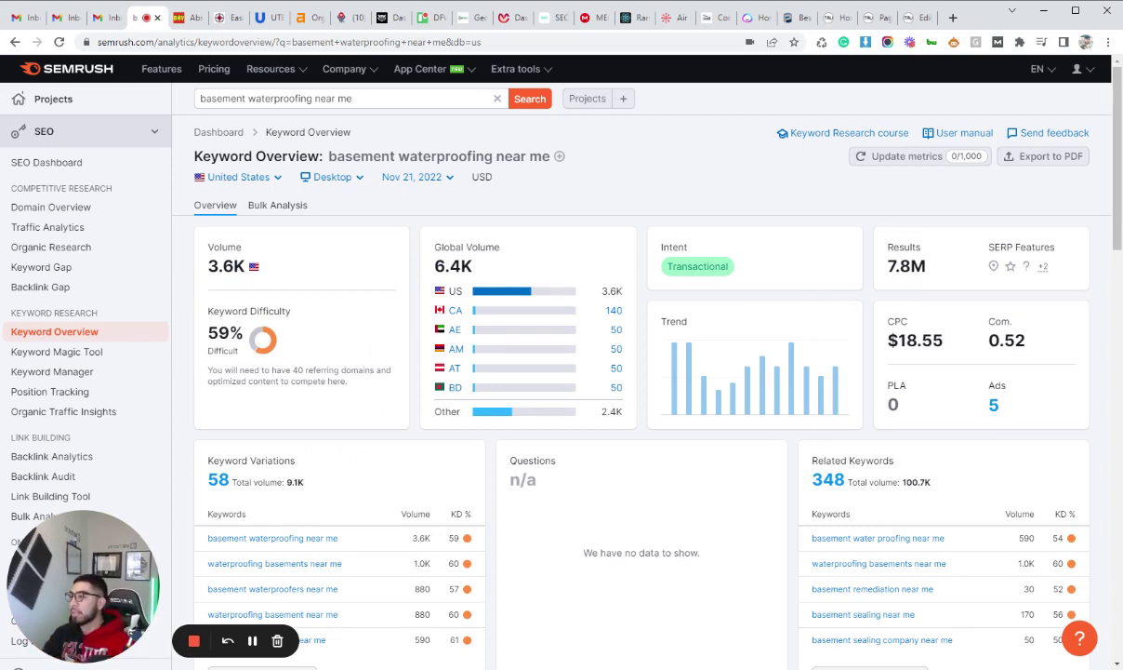
left_click_drag(313, 99, 196, 102)
left_click(180, 107)
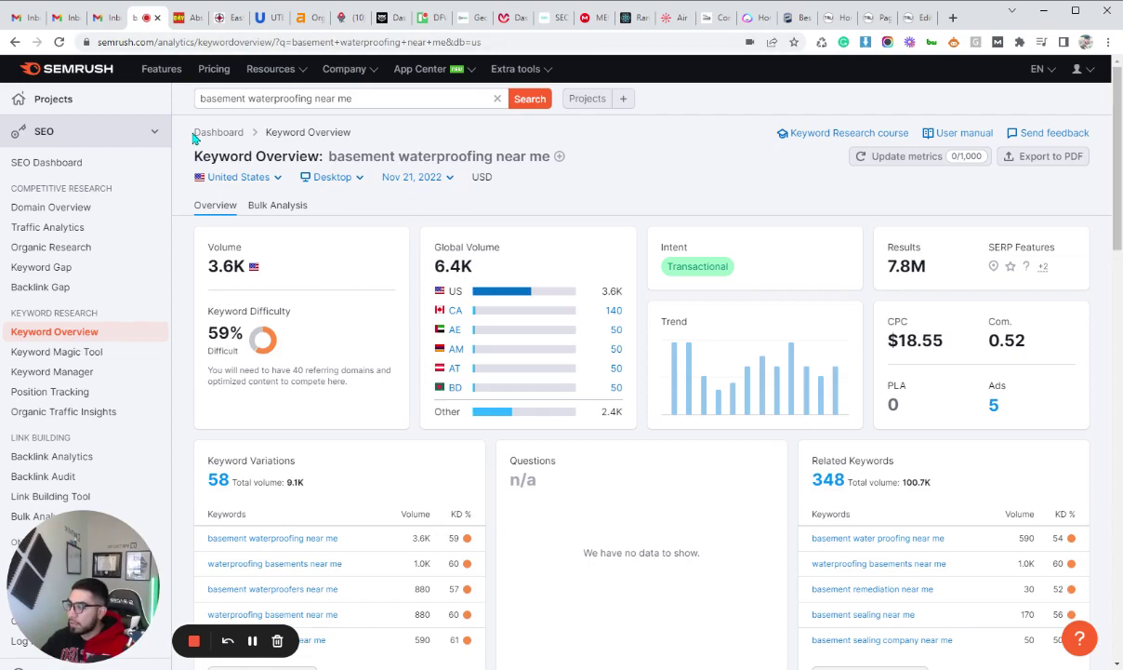
scroll(279, 168, "down", 2)
Show SERP results 1–10 and open americandry.com's tenth-ranked near-me page in a new tab.
scroll(372, 186, "up", 2)
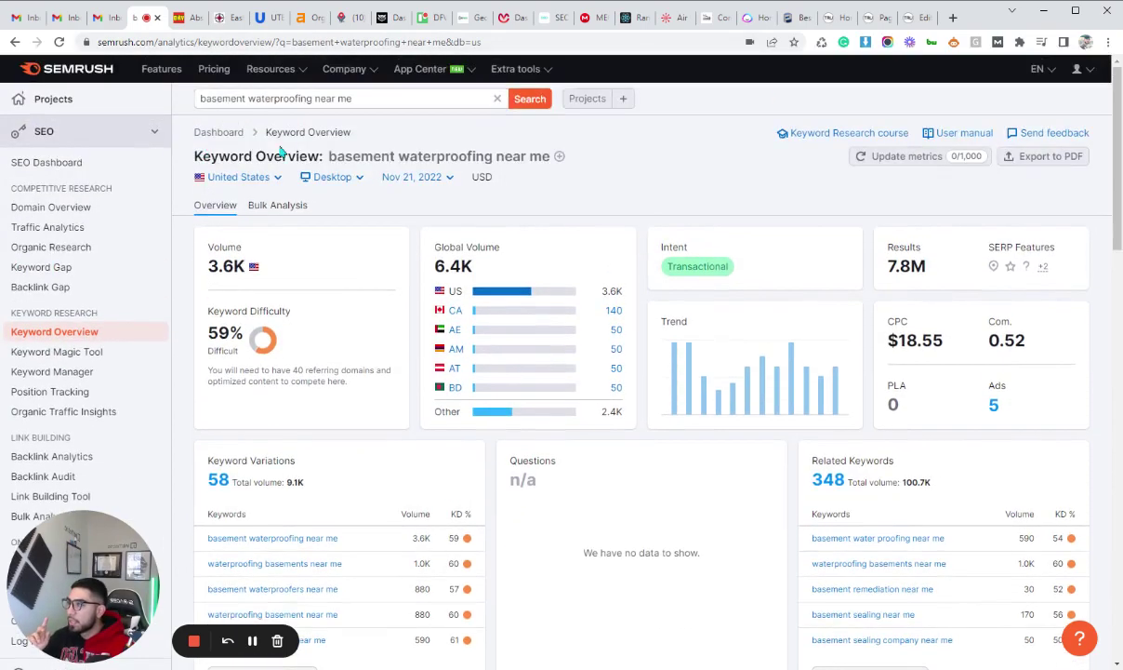
scroll(414, 189, "down", 4)
scroll(414, 189, "down", 4)
left_click(224, 76)
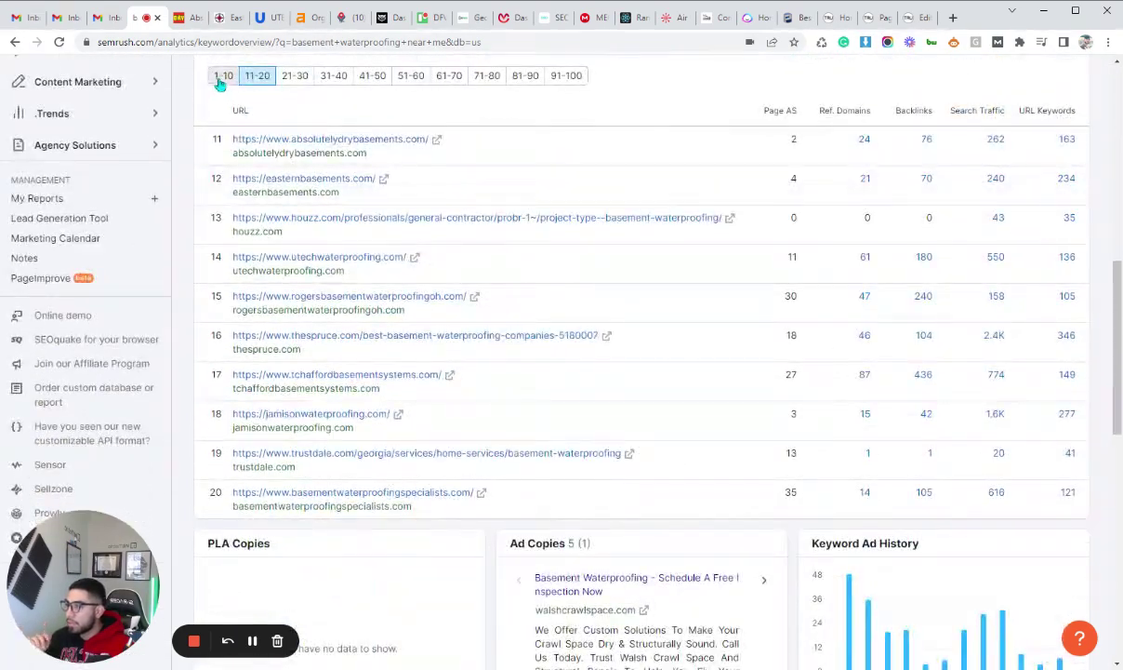
scroll(363, 279, "up", 1)
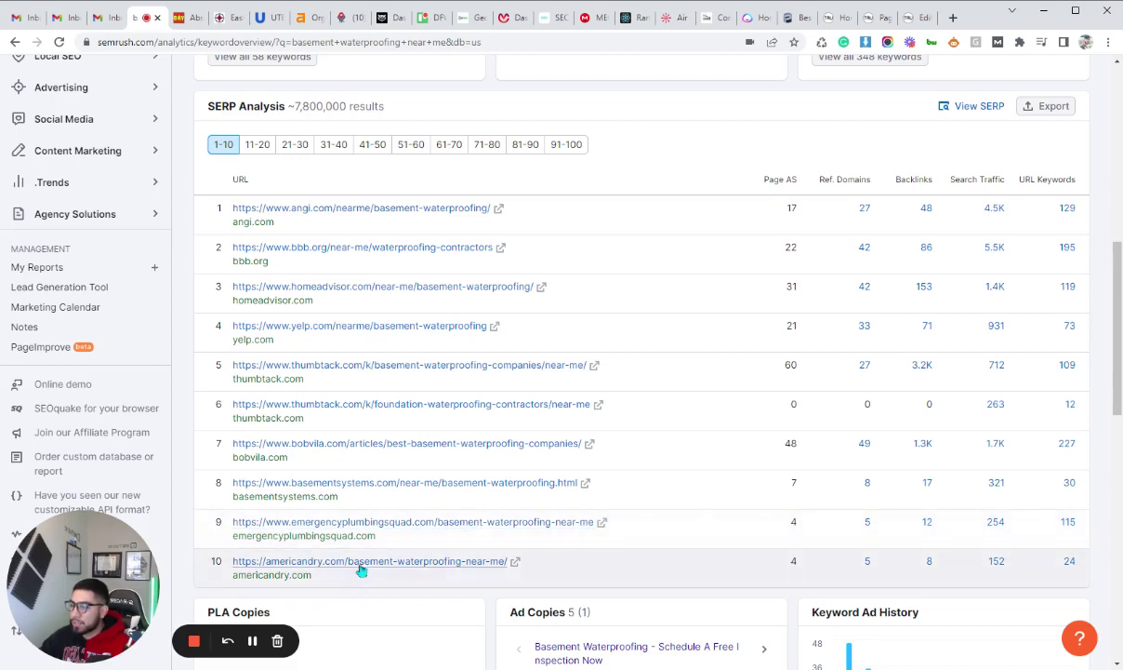
left_click(517, 565)
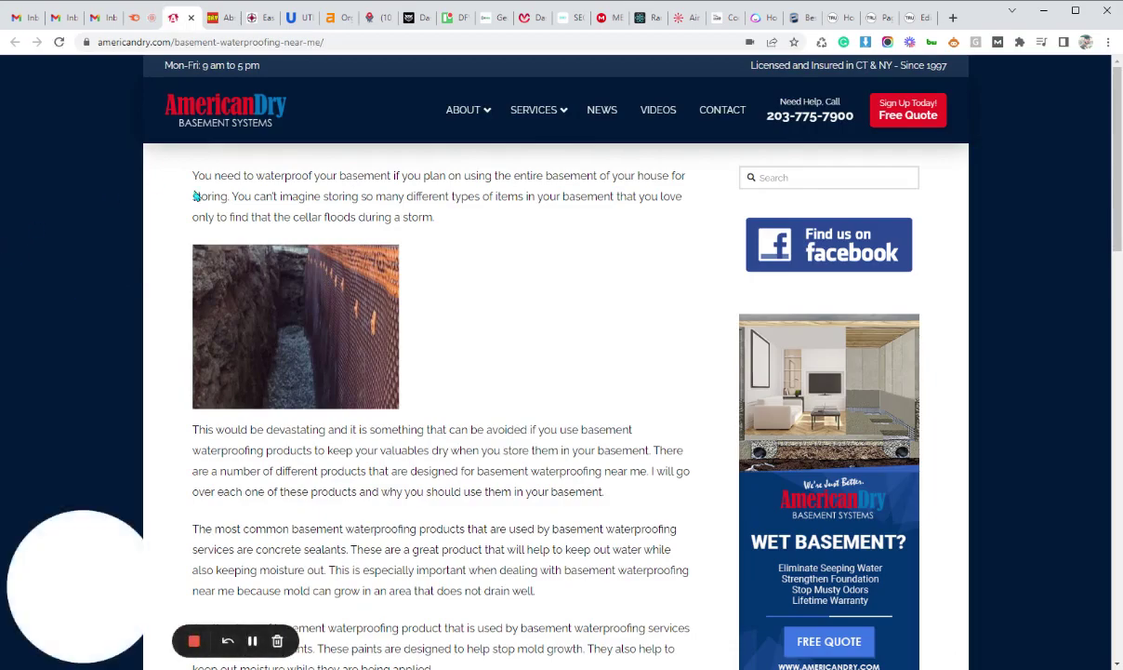
Scroll the americandry.com near-me article and highlight the near-me part of its address.
scroll(491, 364, "down", 20)
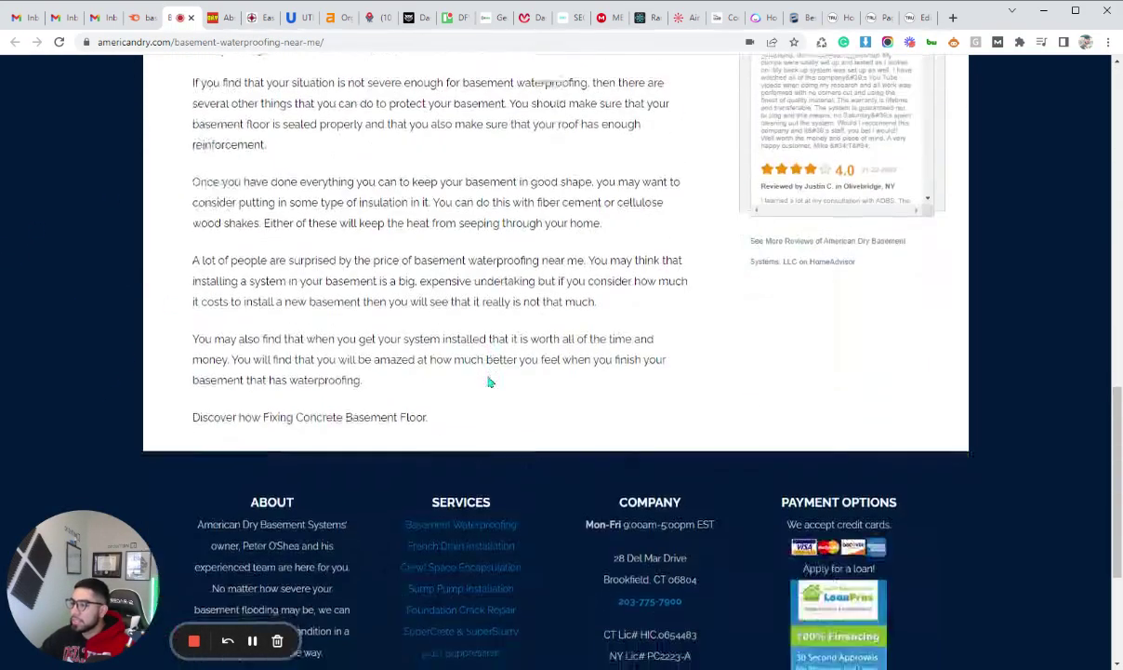
scroll(459, 436, "up", 15)
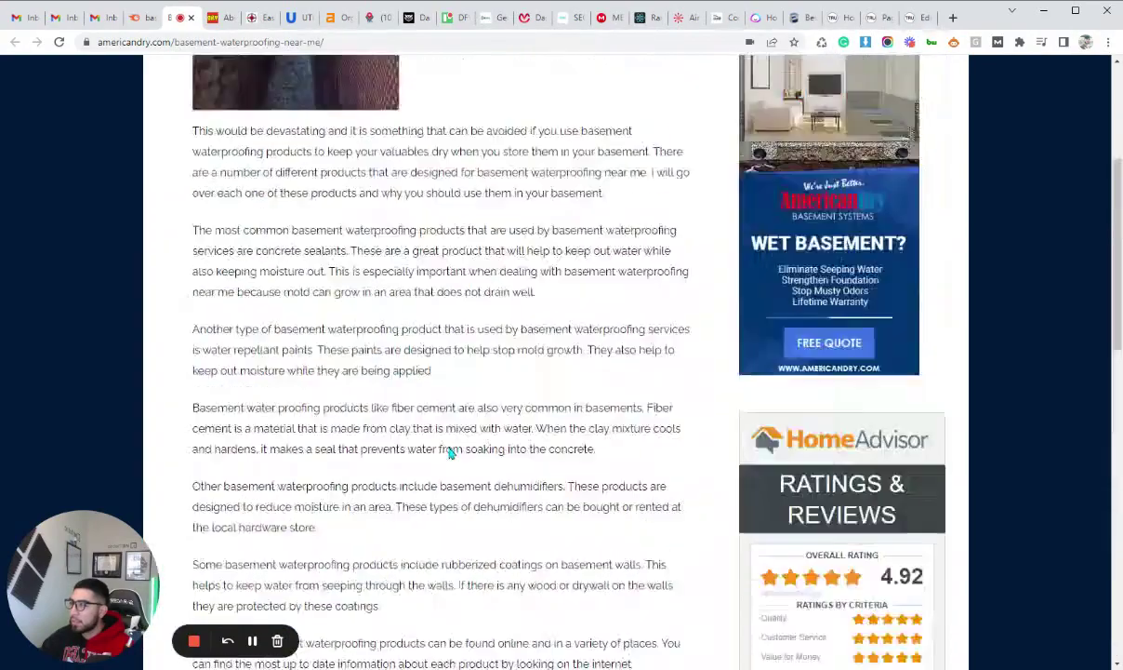
left_click_drag(284, 42, 324, 42)
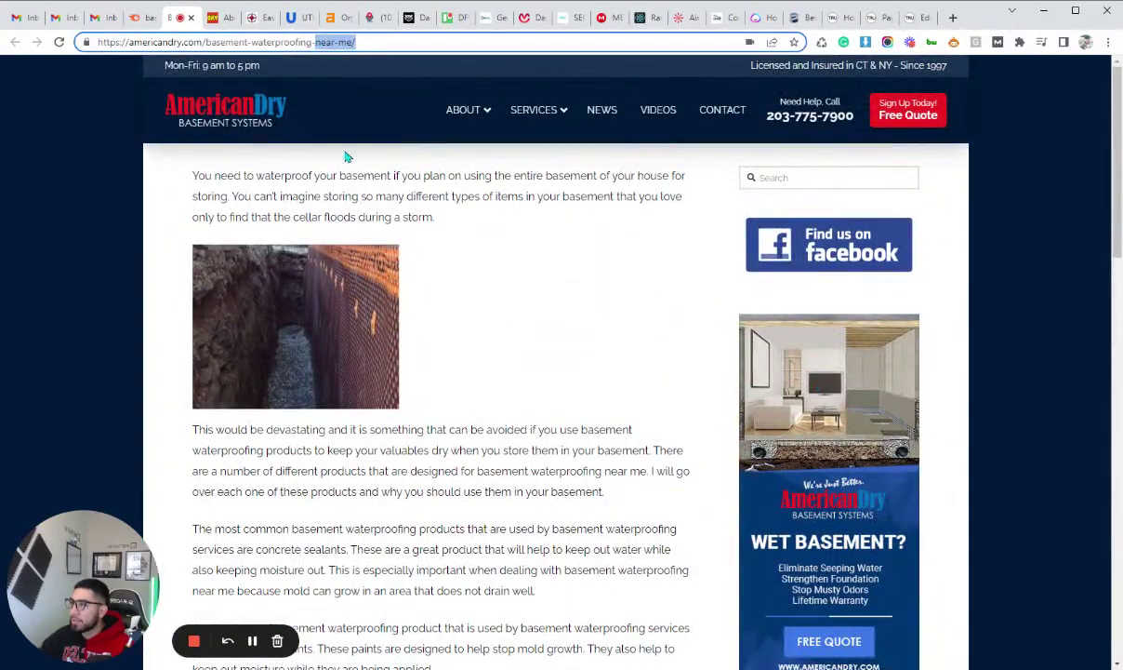
Go to the American Dry homepage and review its address and Basement Waterproofing Company heading.
left_click(233, 118)
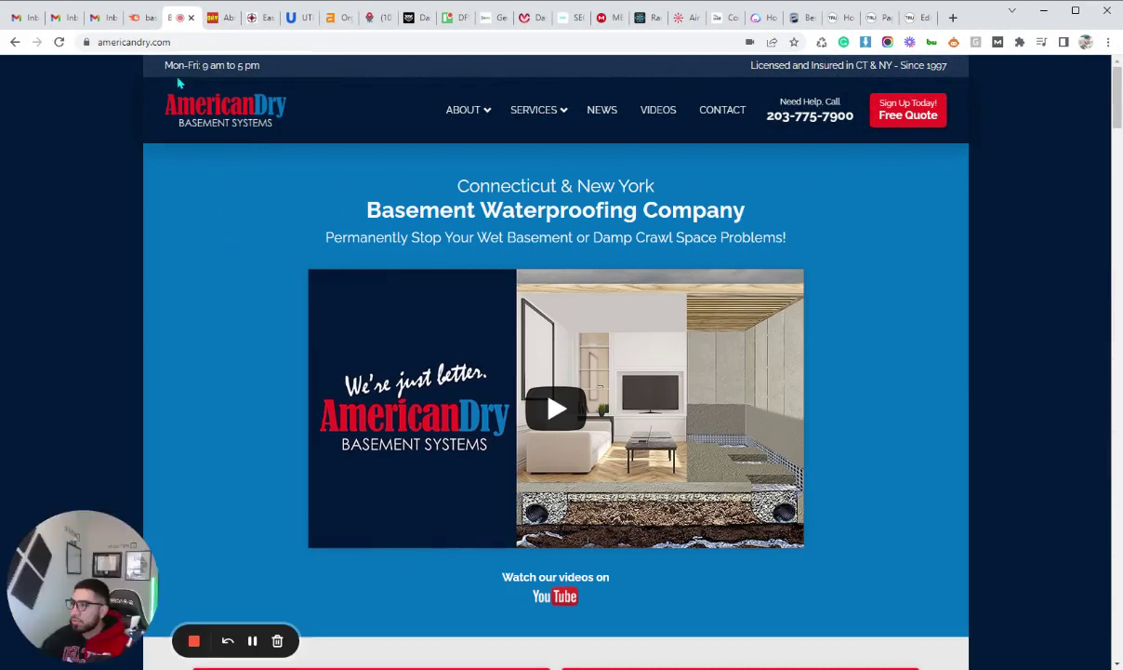
left_click(197, 47)
left_click(197, 47)
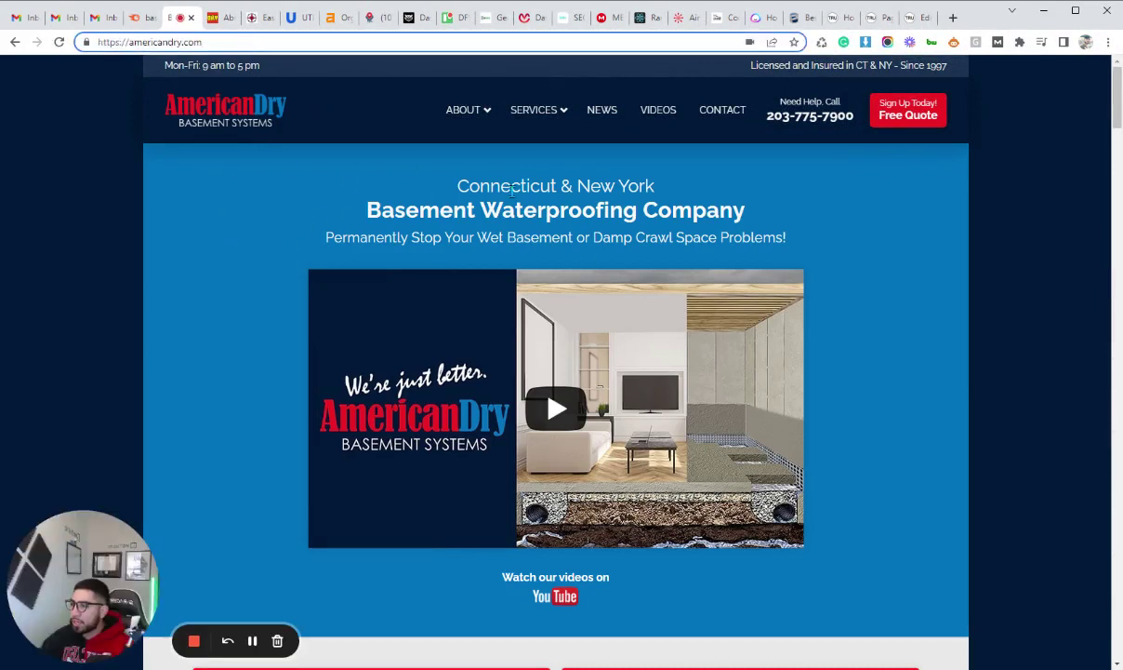
left_click_drag(375, 213, 815, 214)
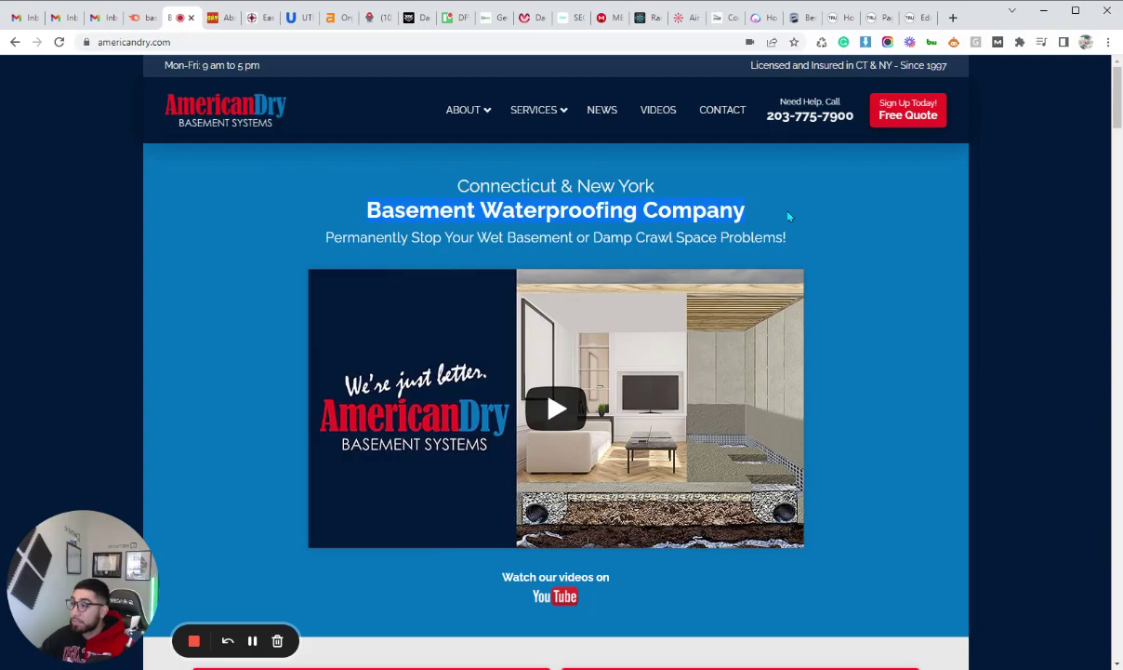
scroll(271, 276, "down", 12)
scroll(271, 276, "down", 12)
scroll(284, 272, "up", 9)
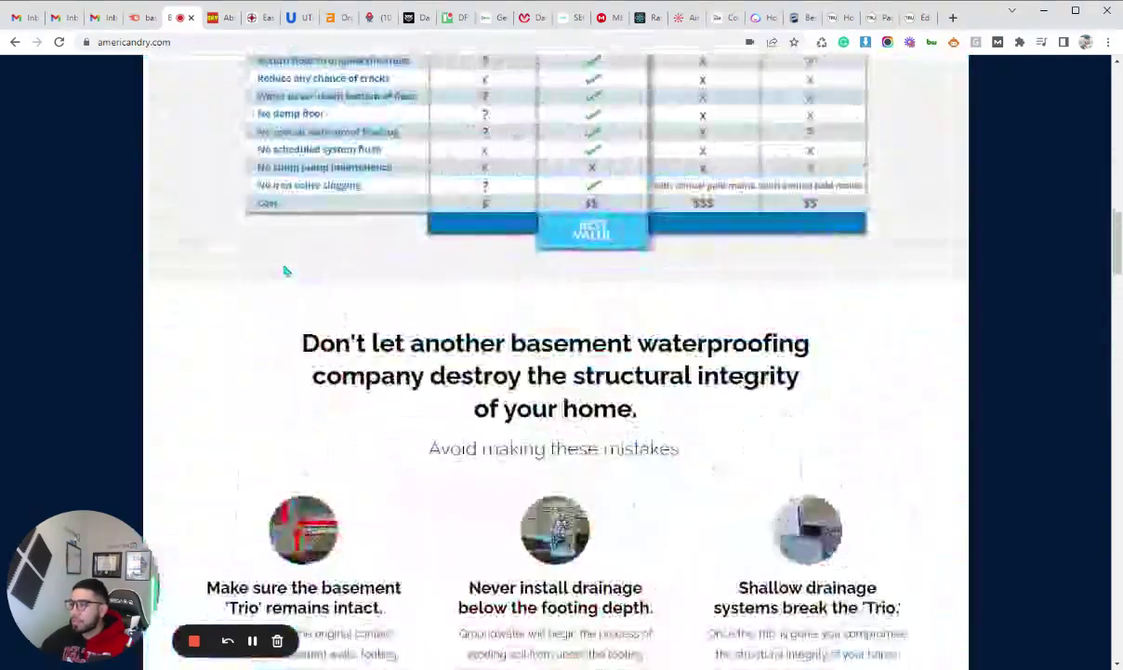
scroll(283, 269, "up", 15)
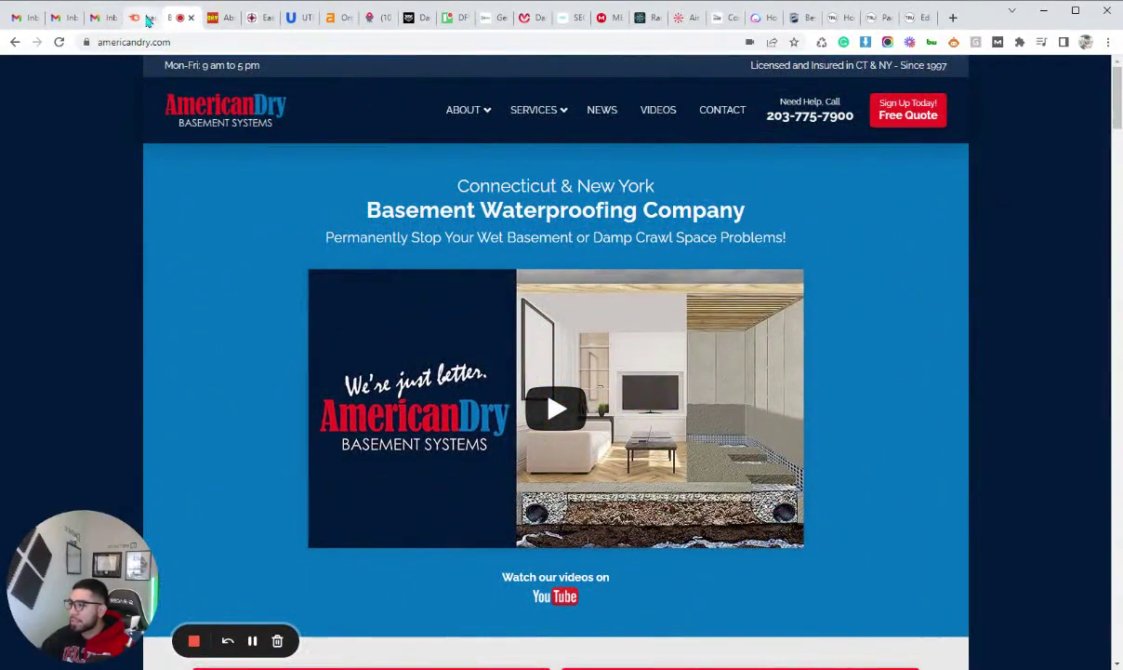
View Semrush SERP results 11–20, where jamisonwaterproofing.com ranks 18th, then return to American Dry.
left_click(147, 21)
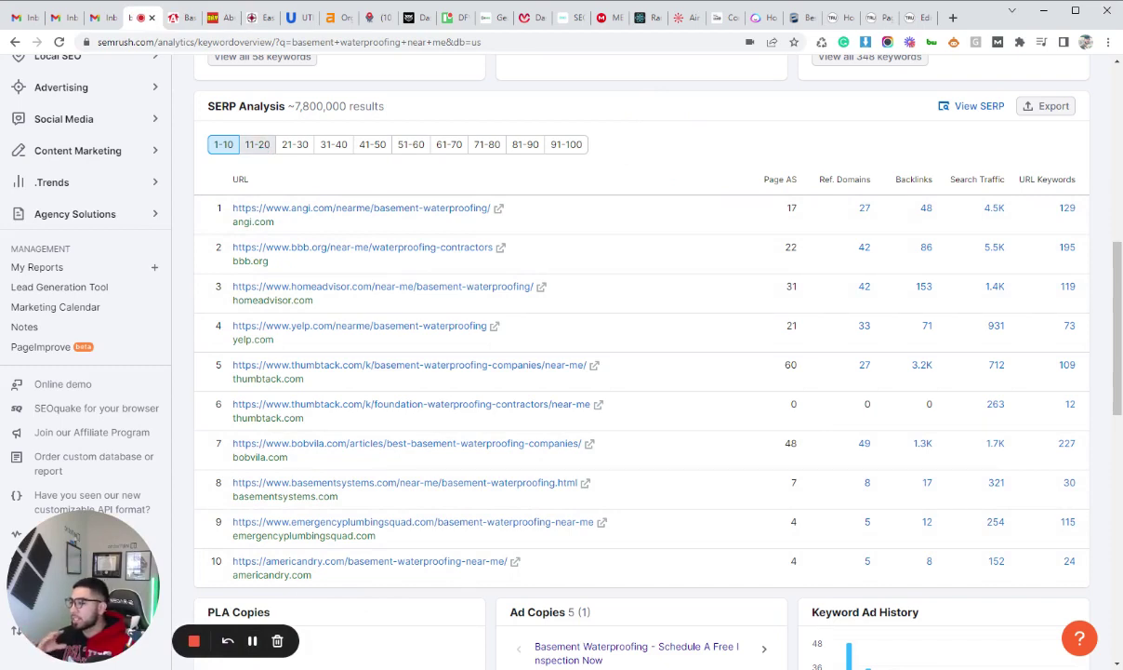
left_click(257, 146)
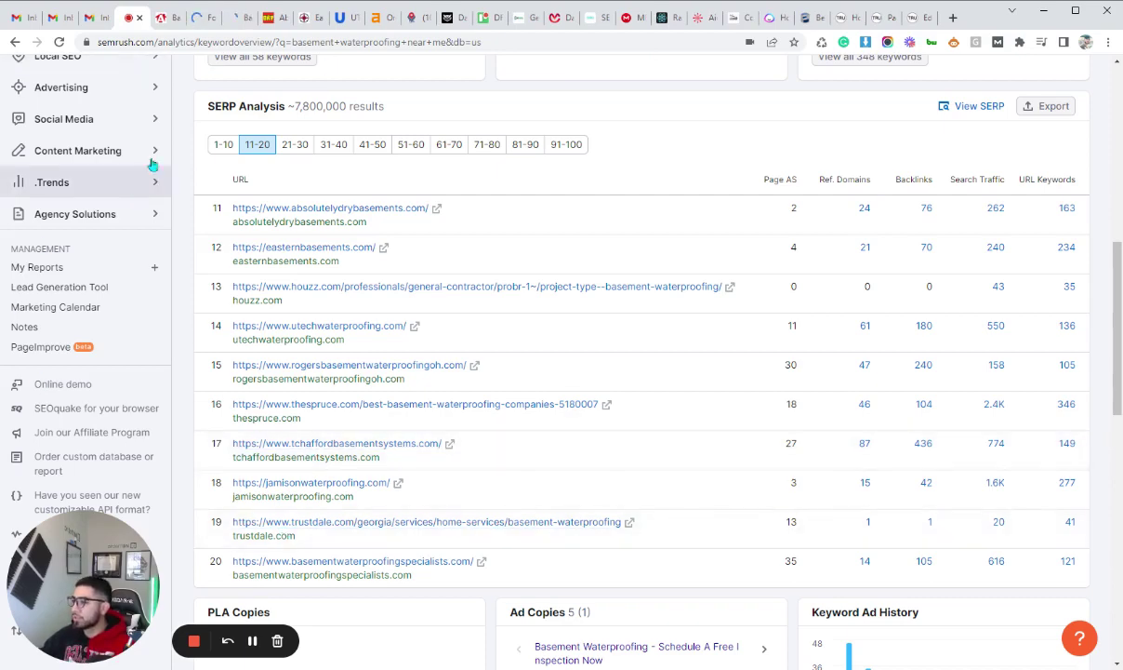
left_click(165, 19)
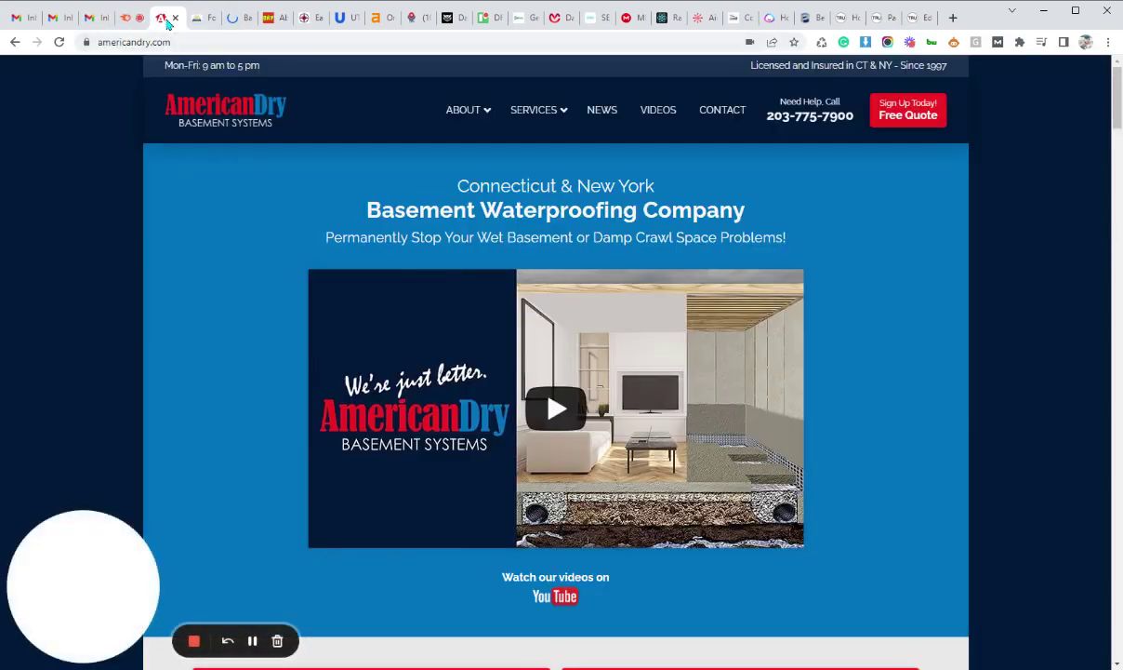
Close the American Dry tab, recheck Jamison's Semrush ranking, and bring up the Jamison homepage.
left_click(174, 20)
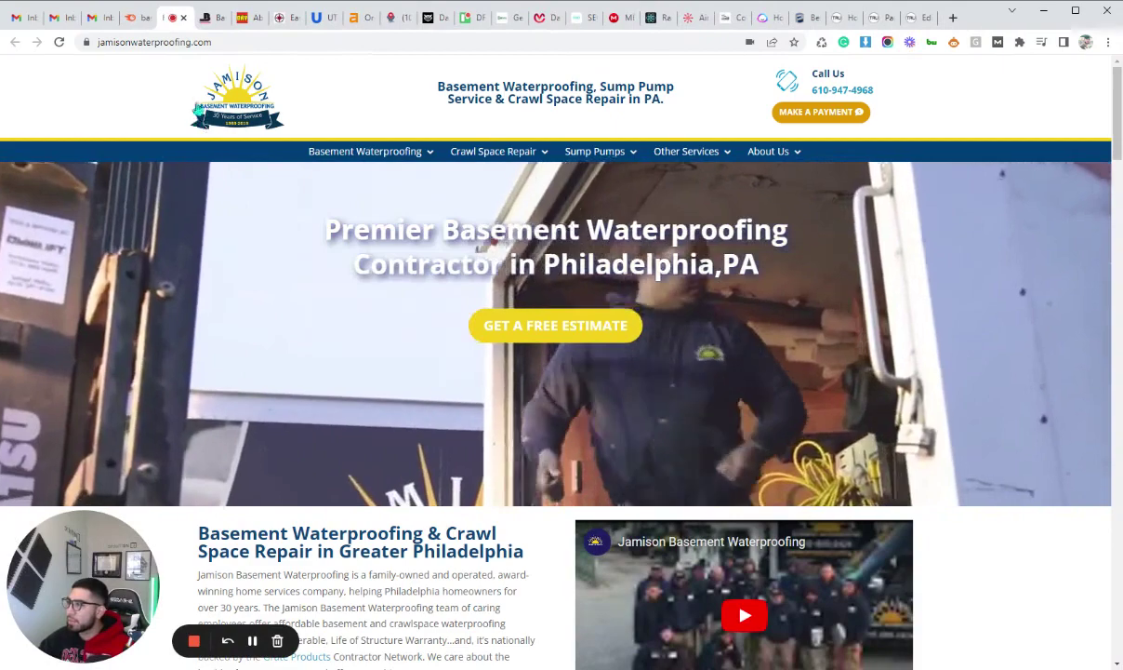
left_click(133, 21)
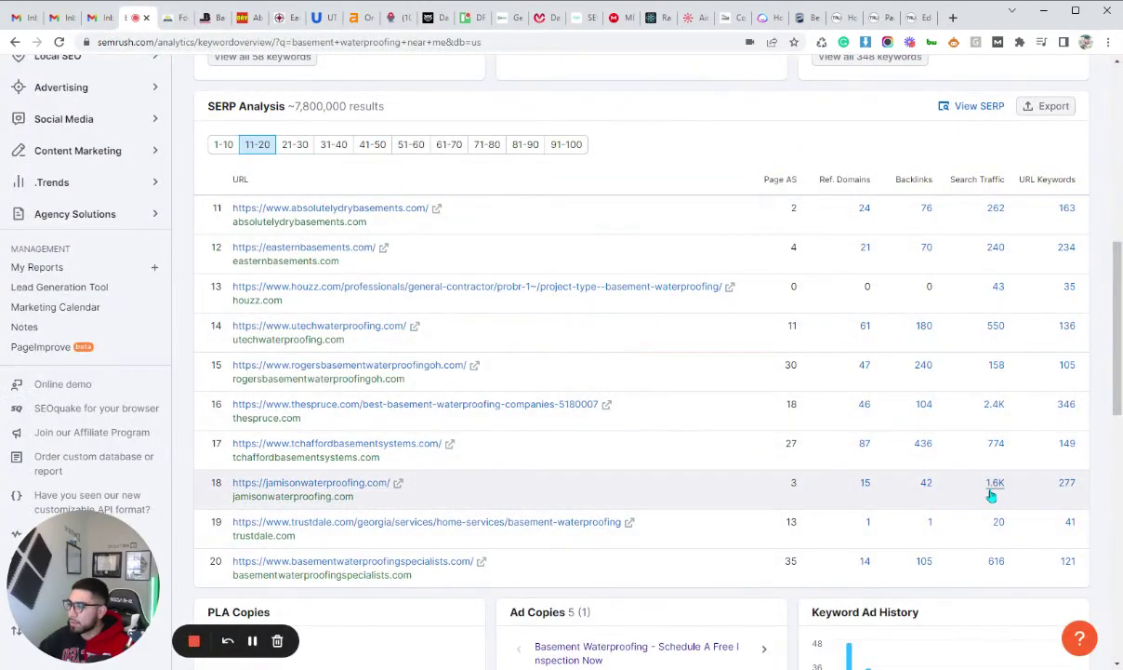
left_click(172, 22)
Scroll the Jamison homepage from services and reviews down to the service area, then back to the top.
scroll(446, 364, "down", 8)
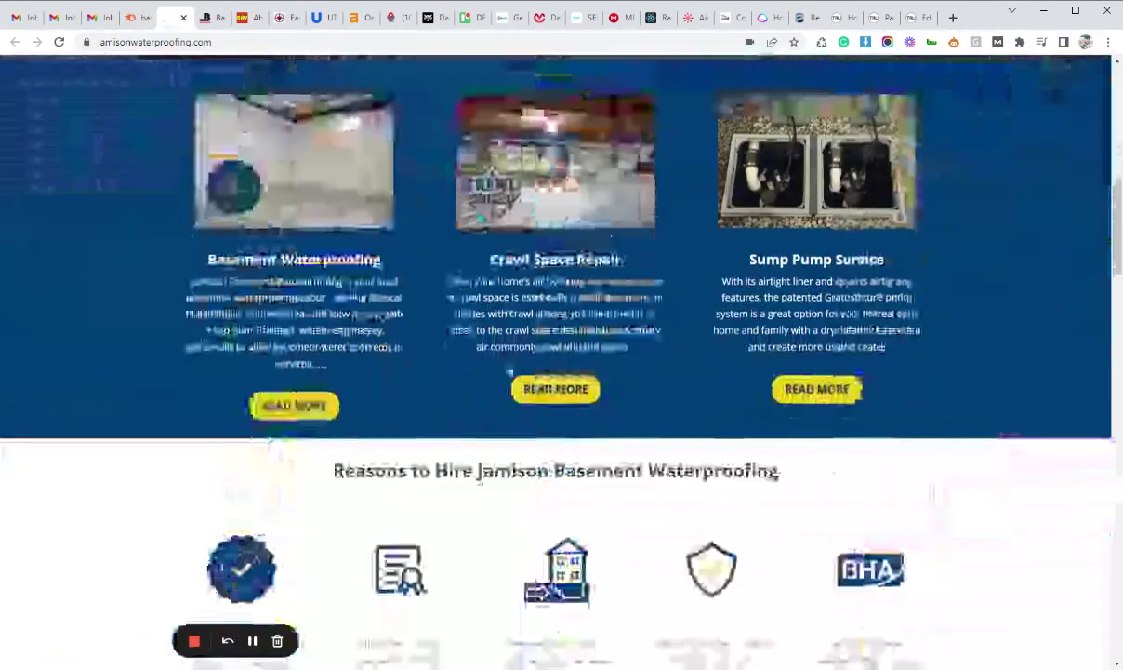
scroll(510, 372, "down", 15)
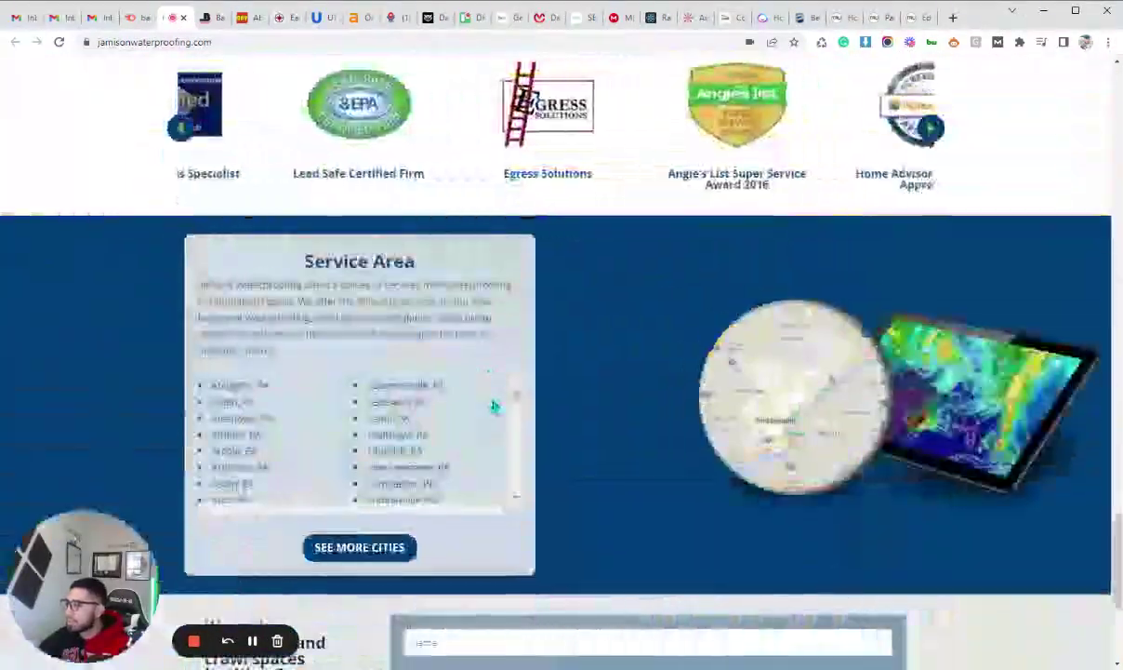
scroll(494, 405, "down", 3)
scroll(549, 453, "up", 9)
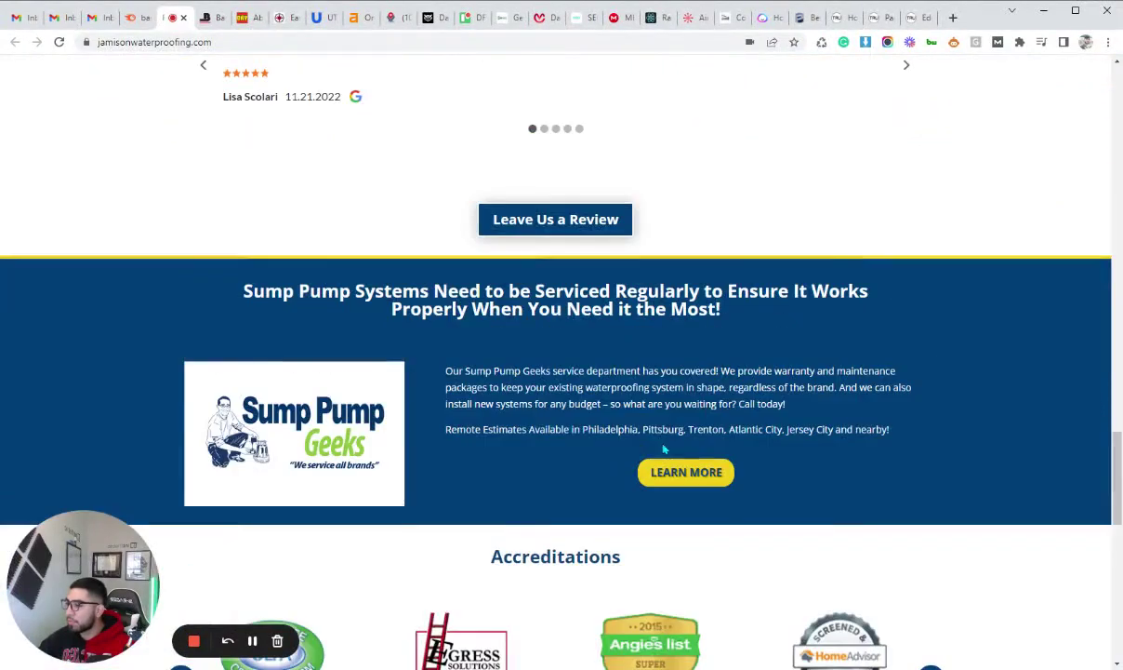
scroll(644, 443, "down", 15)
scroll(640, 441, "up", 1)
scroll(639, 441, "up", 20)
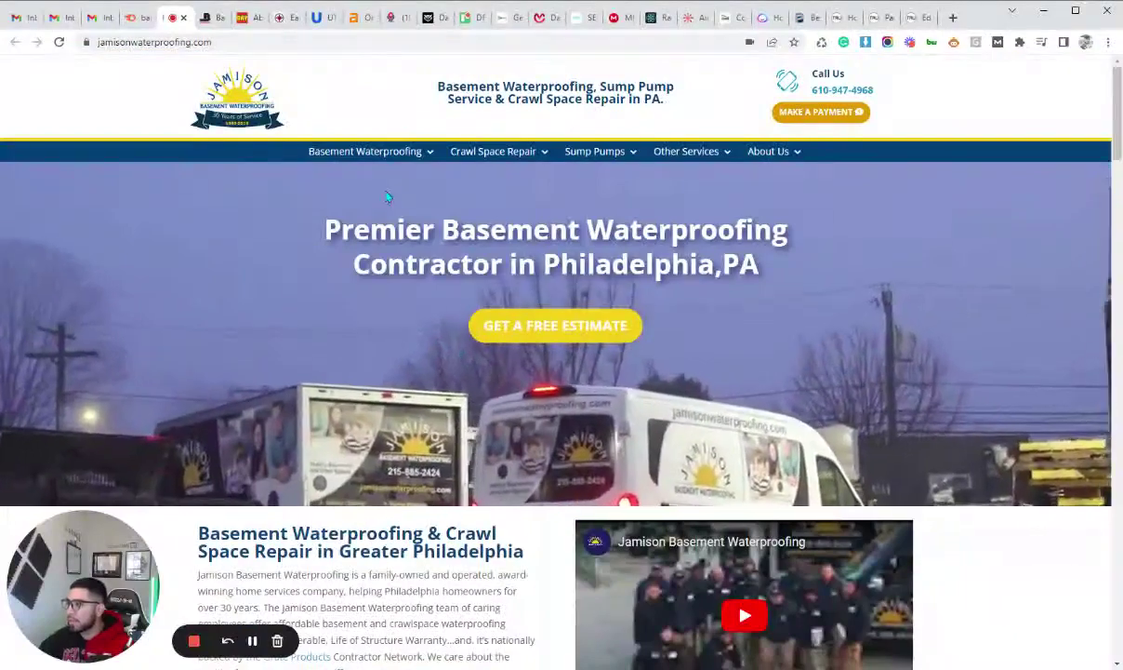
Browse Jamison's top menus, ending on the Basement Waterproofing dropdown listing Leaks & Flooding, Humidity and Wall Cracks.
mouse_move(393, 150)
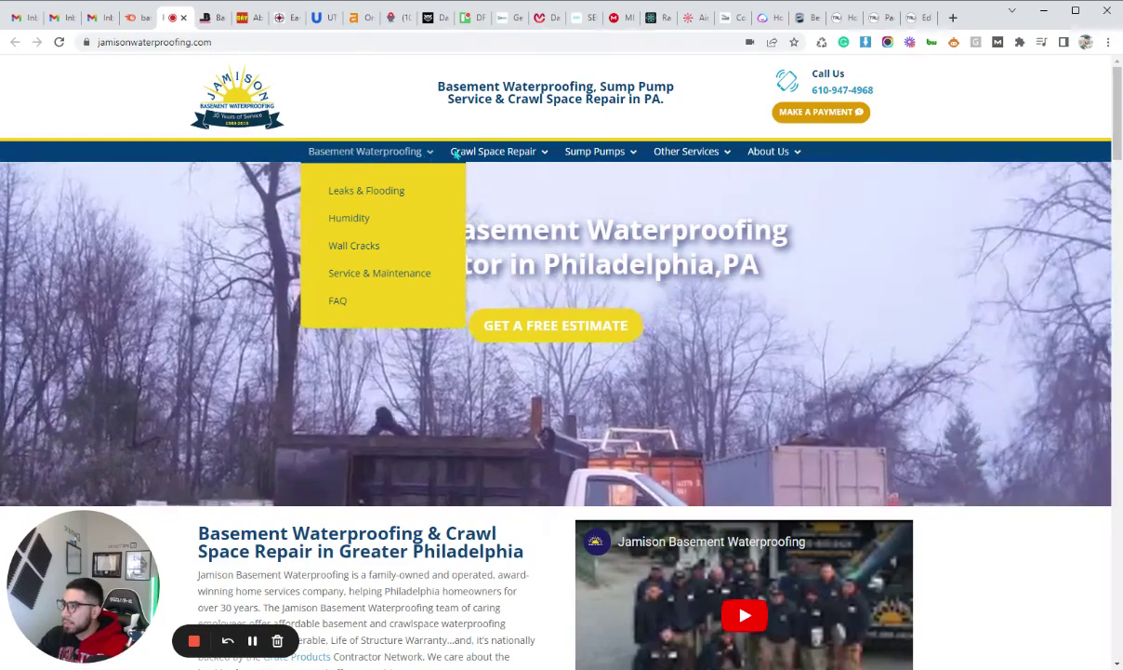
mouse_move(463, 157)
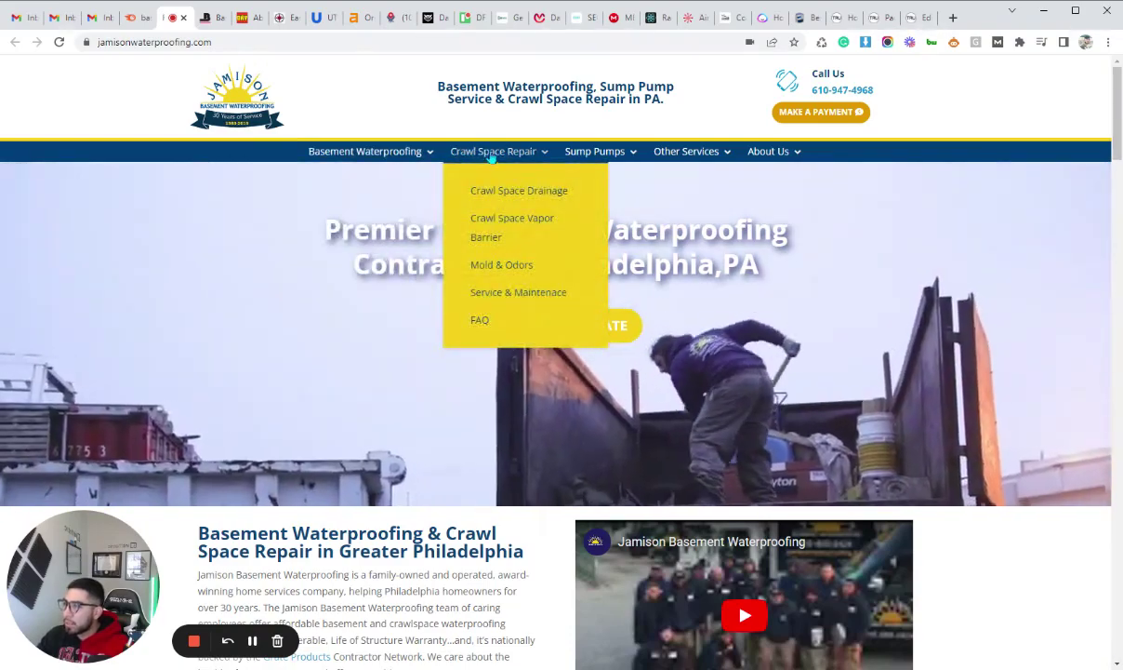
mouse_move(591, 161)
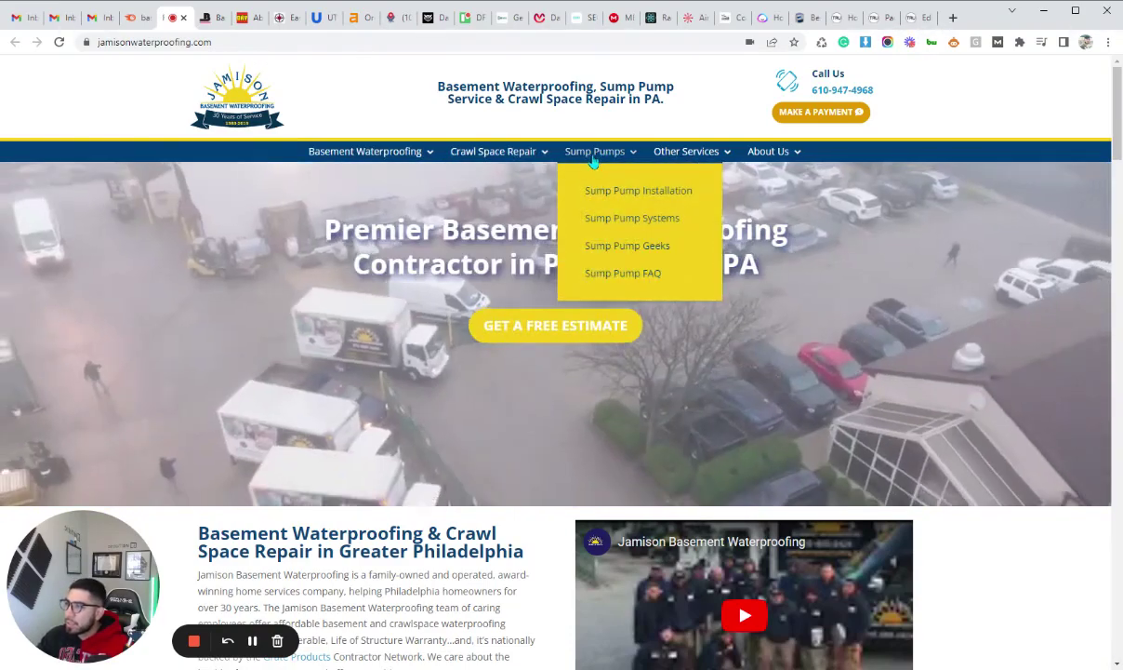
mouse_move(692, 160)
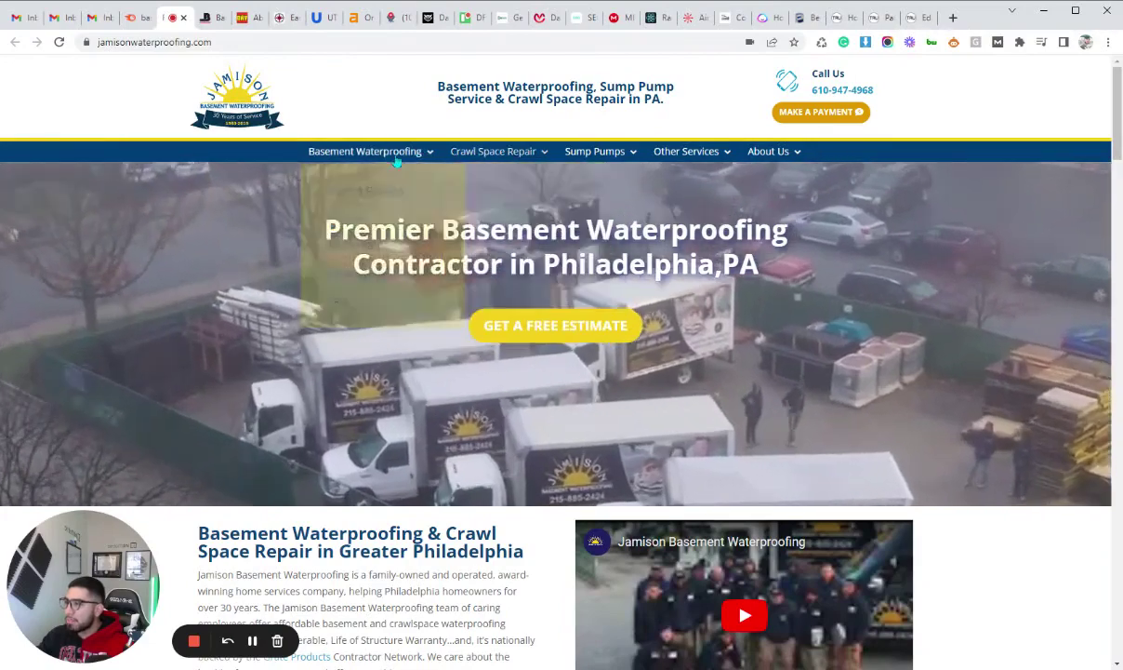
mouse_move(346, 162)
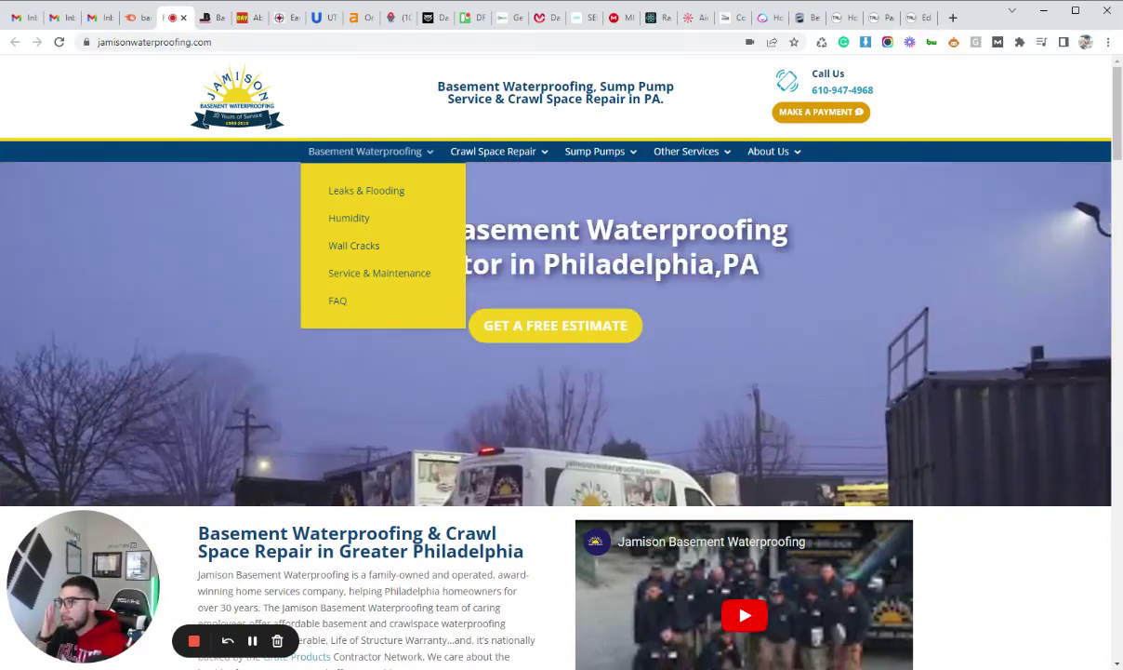
left_click(837, 17)
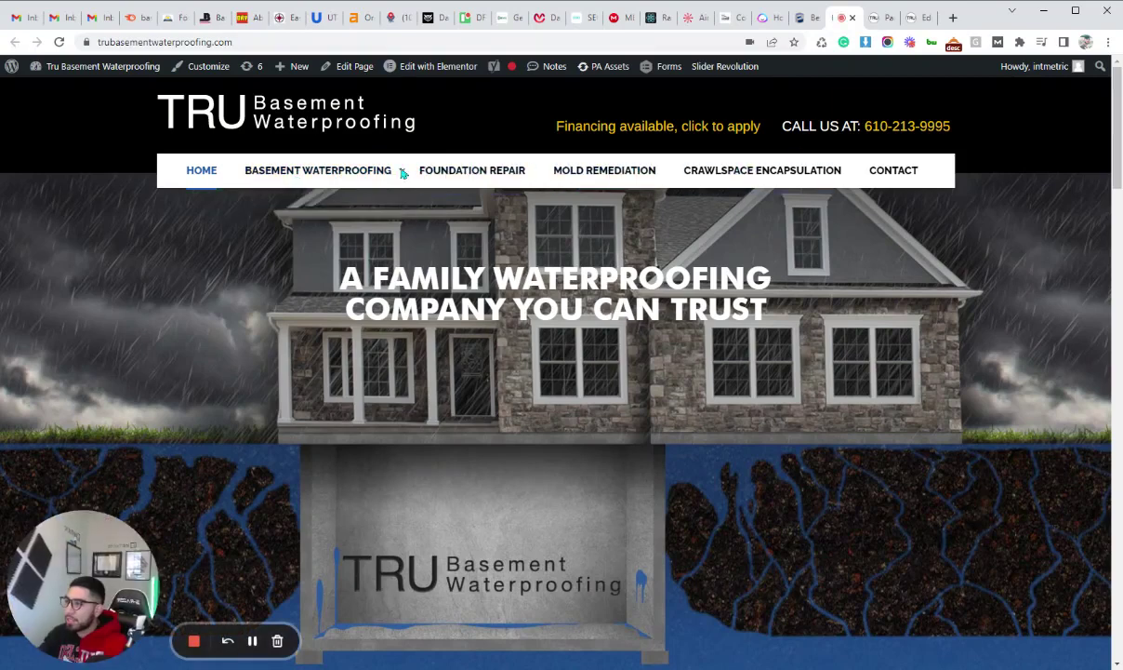
Review Tru Basement's Basement Waterproofing page, headed 'Providing the Protection You Need', and its waterproofing systems sections.
mouse_move(333, 183)
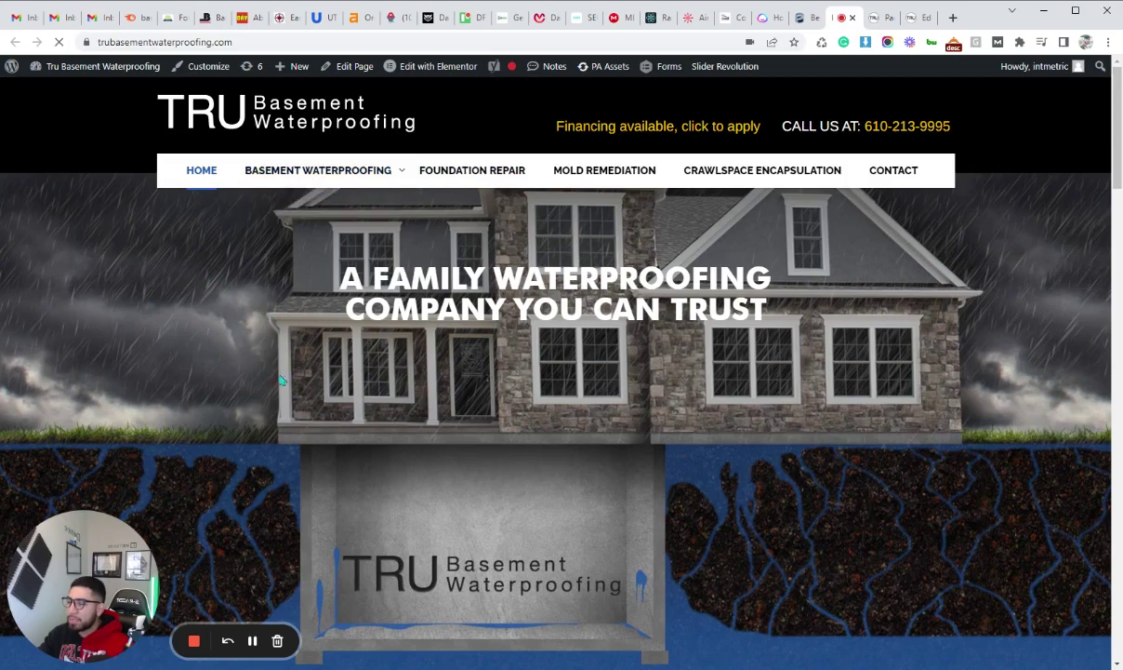
scroll(479, 399, "down", 10)
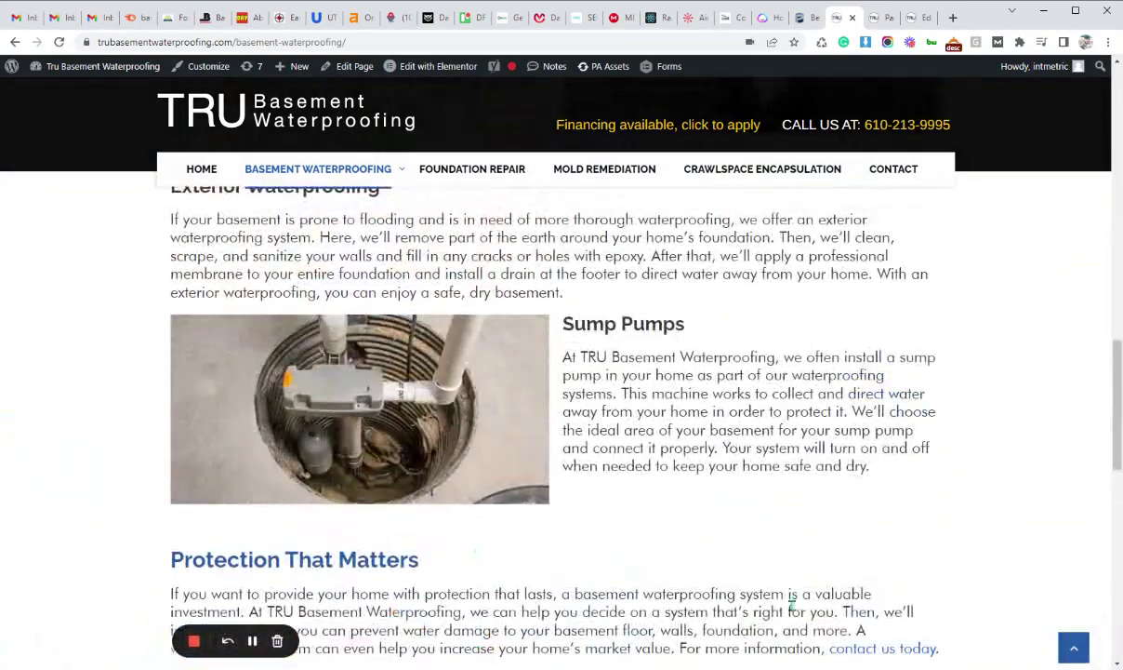
scroll(826, 577, "up", 15)
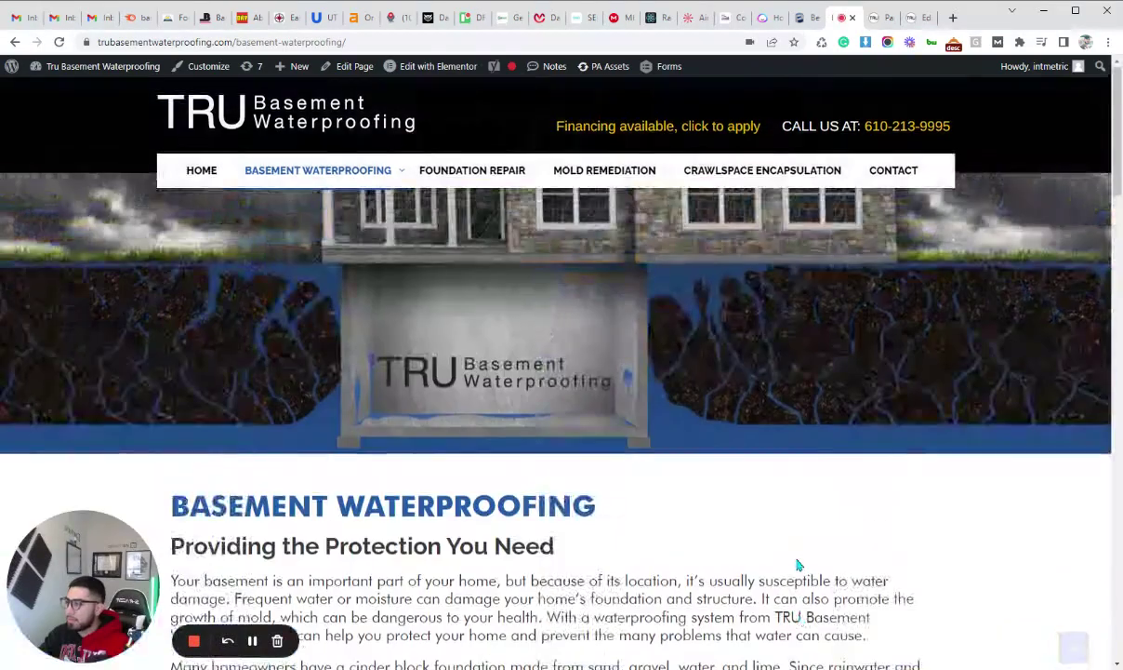
Run SEO Minion's on-page SEO analysis on the Jamison Waterproofing homepage.
left_click(173, 24)
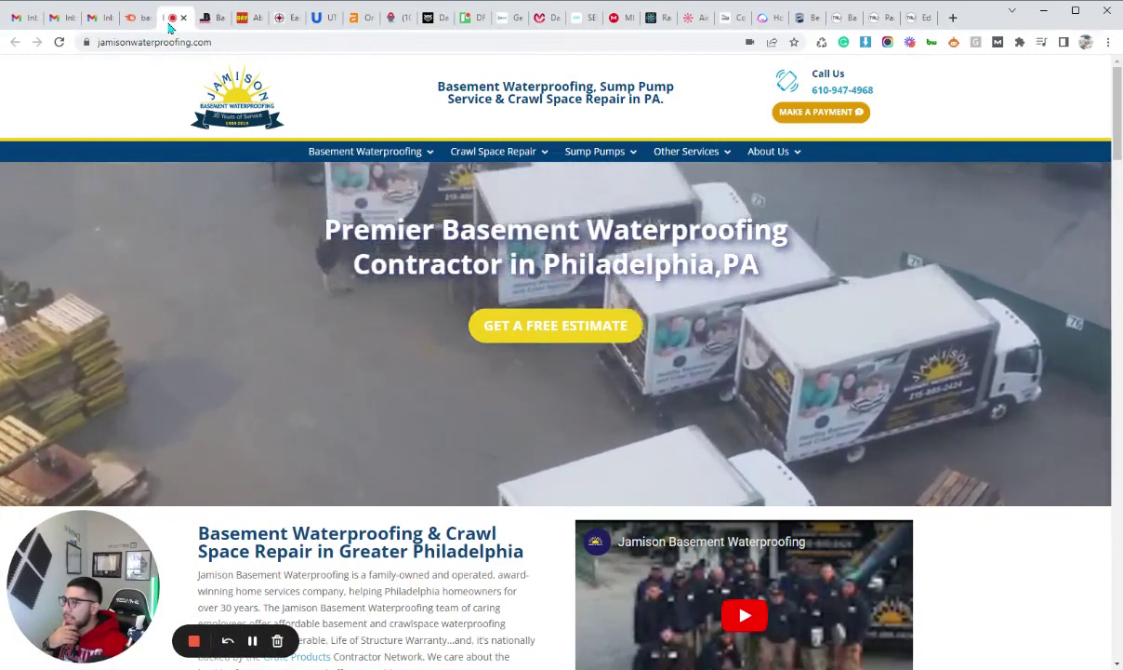
left_click(953, 43)
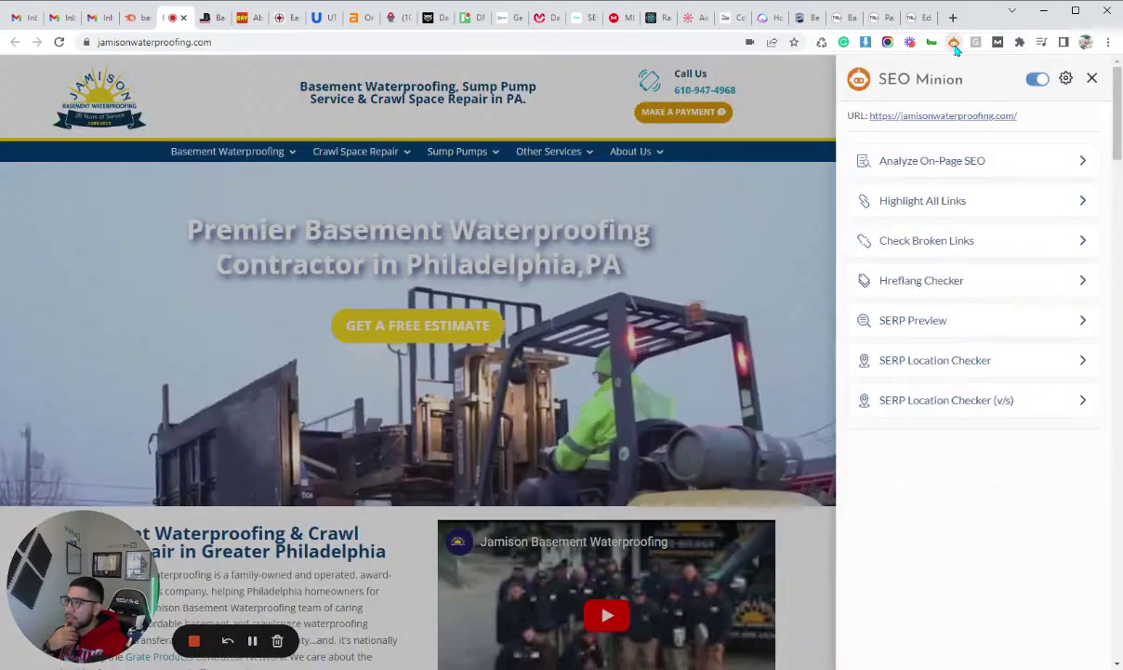
left_click(940, 299)
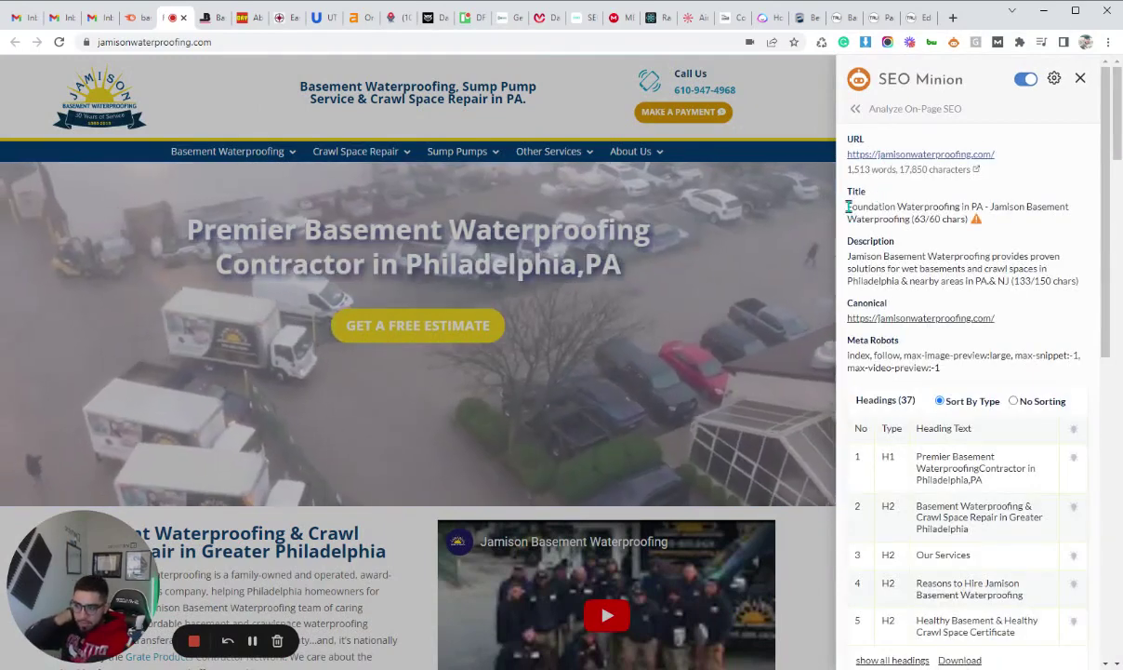
Review the analysis's page title and headings, highlighting the H1 and the first H2 text.
left_click_drag(848, 206, 909, 220)
left_click(996, 210)
left_click(901, 208)
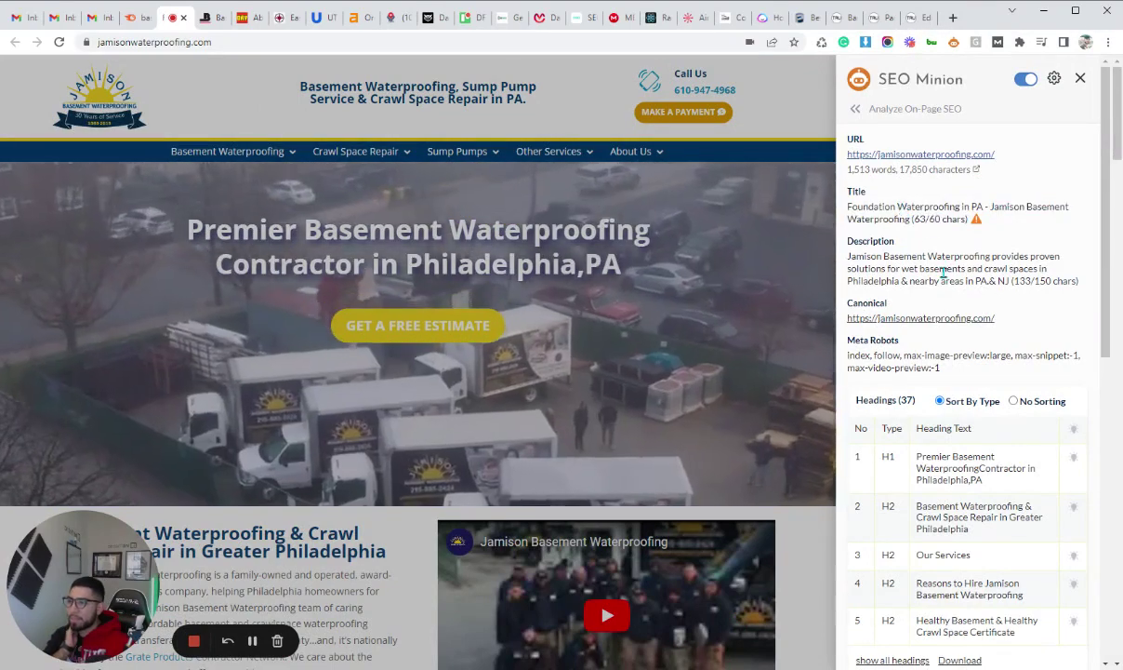
scroll(943, 272, "down", 3)
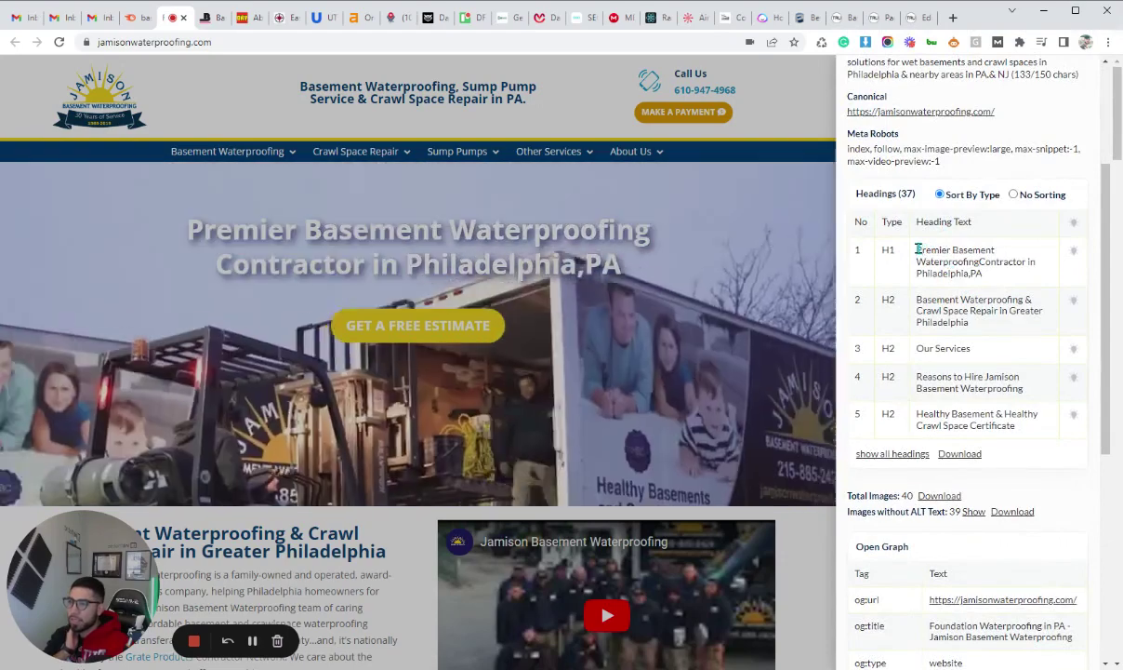
triple_click(945, 259)
left_click(927, 260)
left_click_drag(918, 250, 1007, 279)
left_click(993, 280)
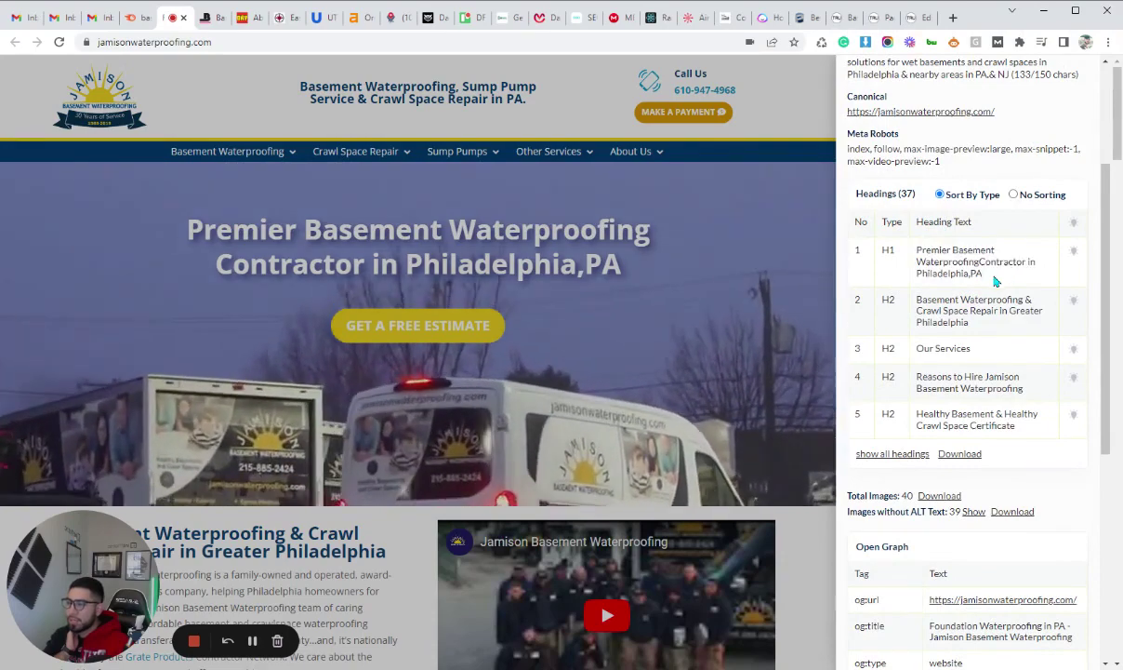
left_click_drag(918, 301, 1009, 329)
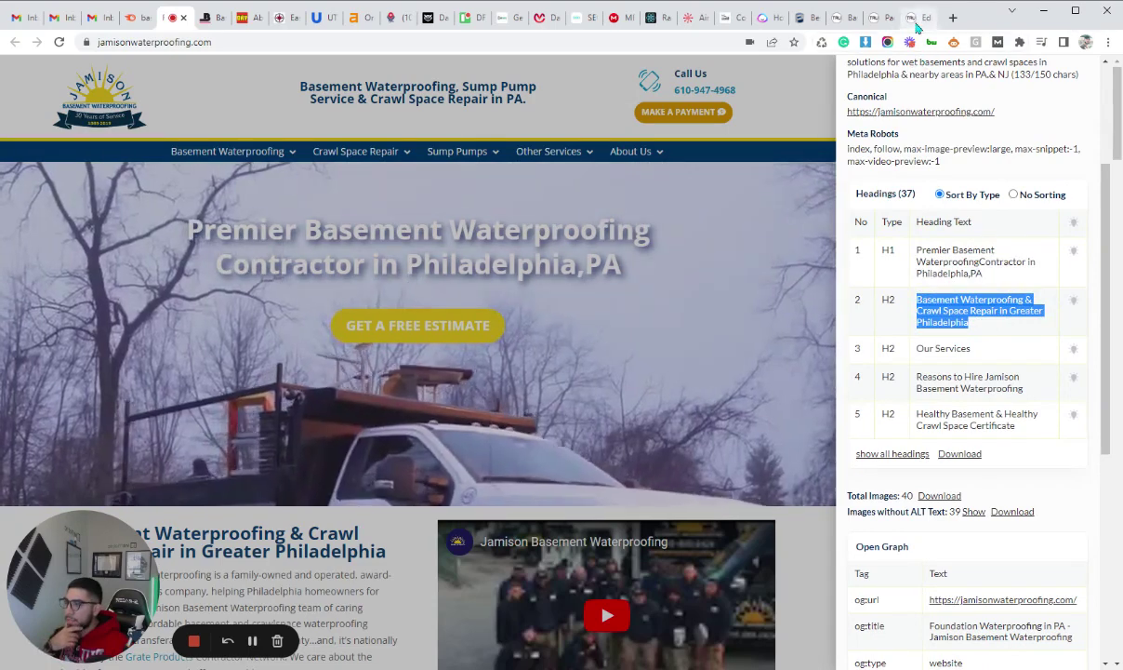
Return to the Tru Basement Waterproofing page, scroll to the footer, and select 'Telford' in the address.
left_click(916, 20)
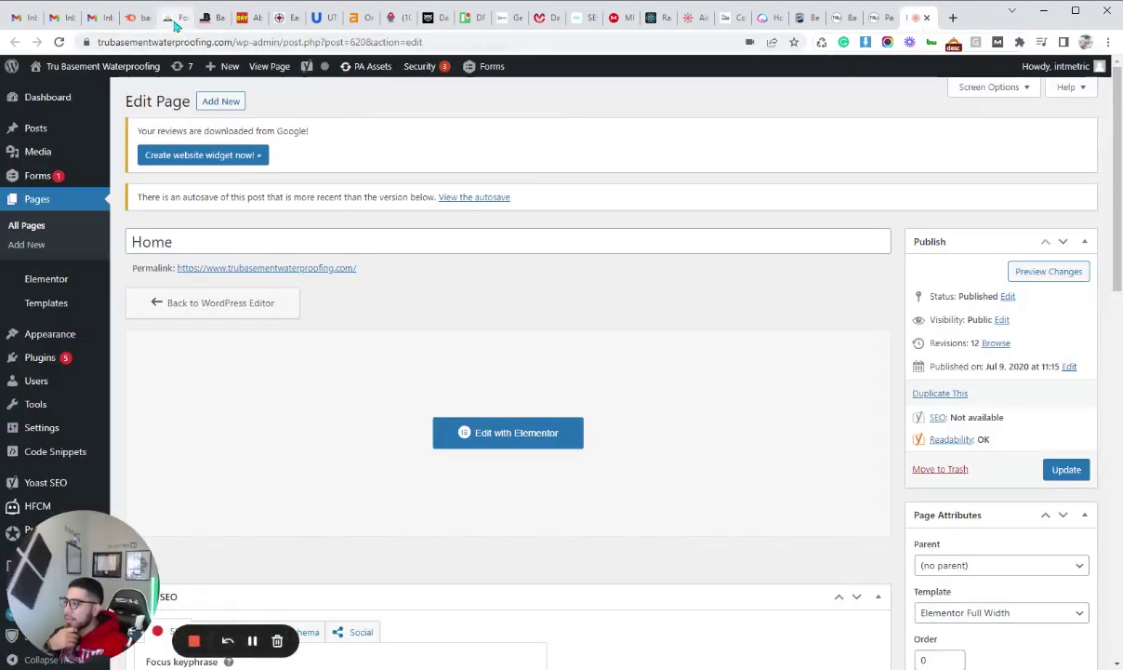
left_click(880, 21)
left_click(839, 21)
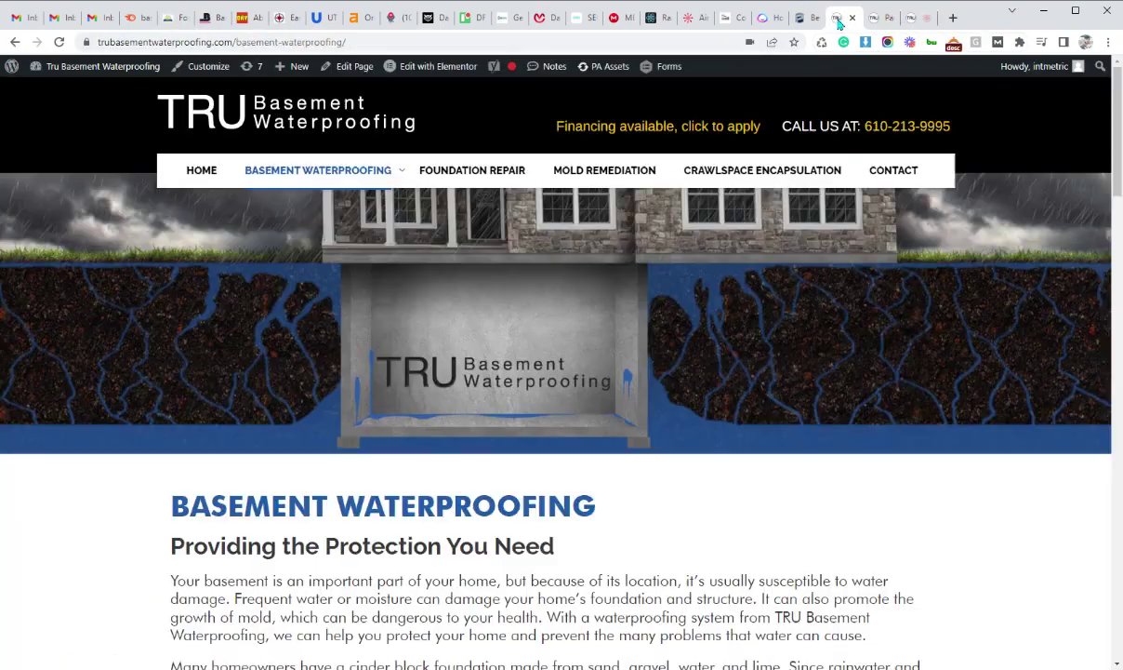
scroll(546, 421, "down", 20)
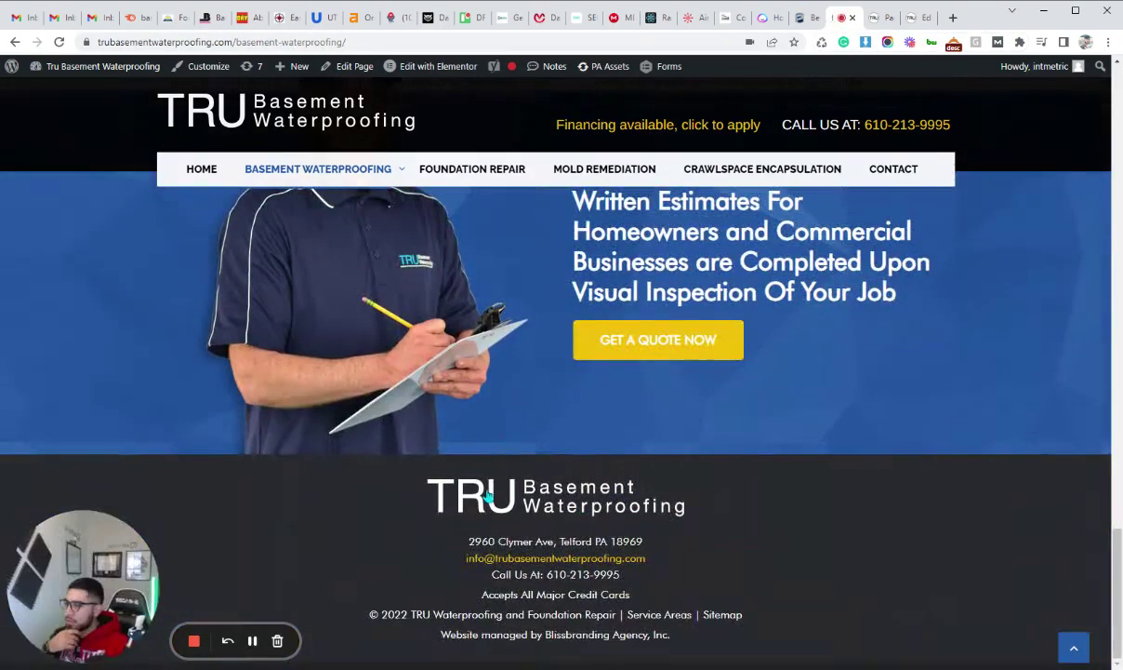
double_click(562, 541)
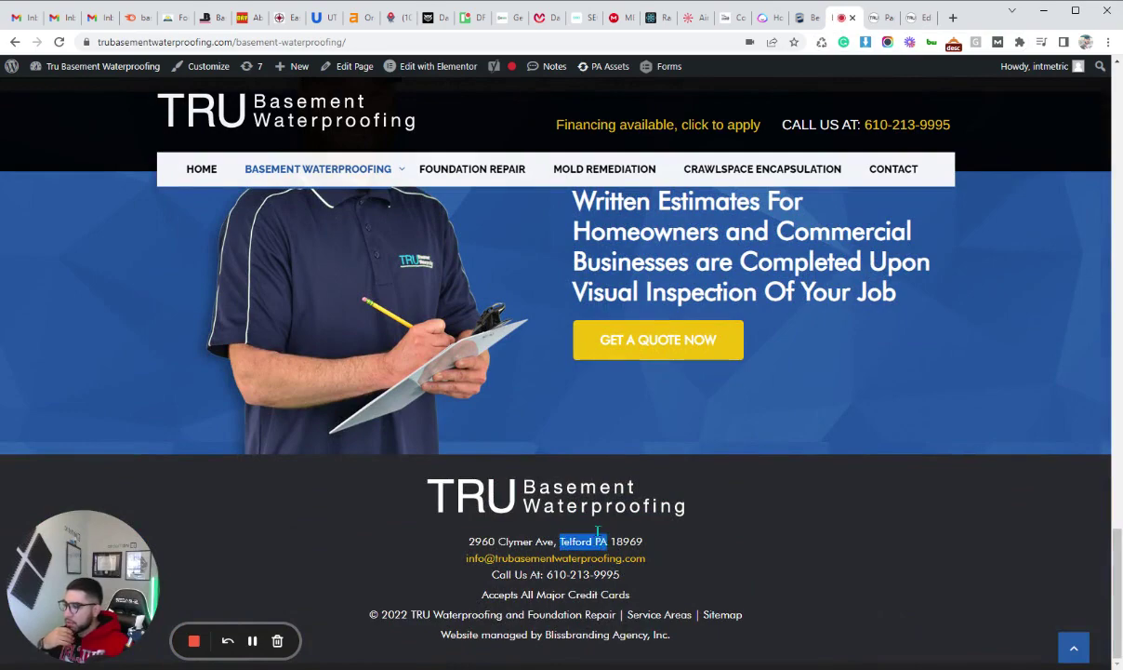
Bring up the Jamison Waterproofing tab and close the SEO Minion side panel.
left_click(169, 10)
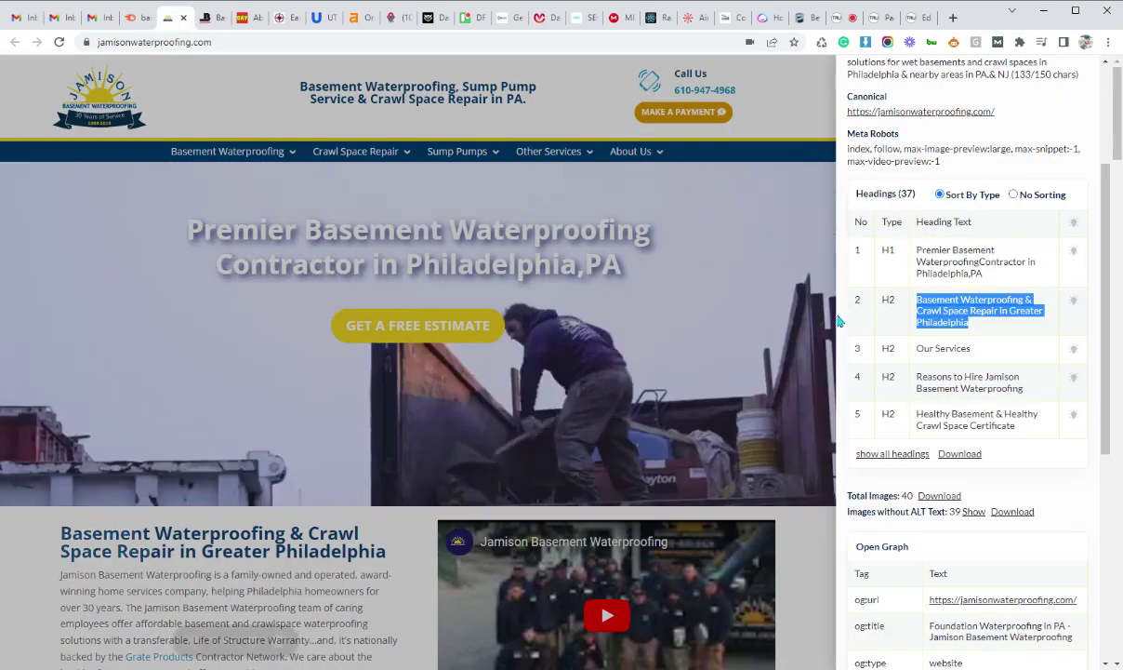
scroll(1016, 374, "up", 5)
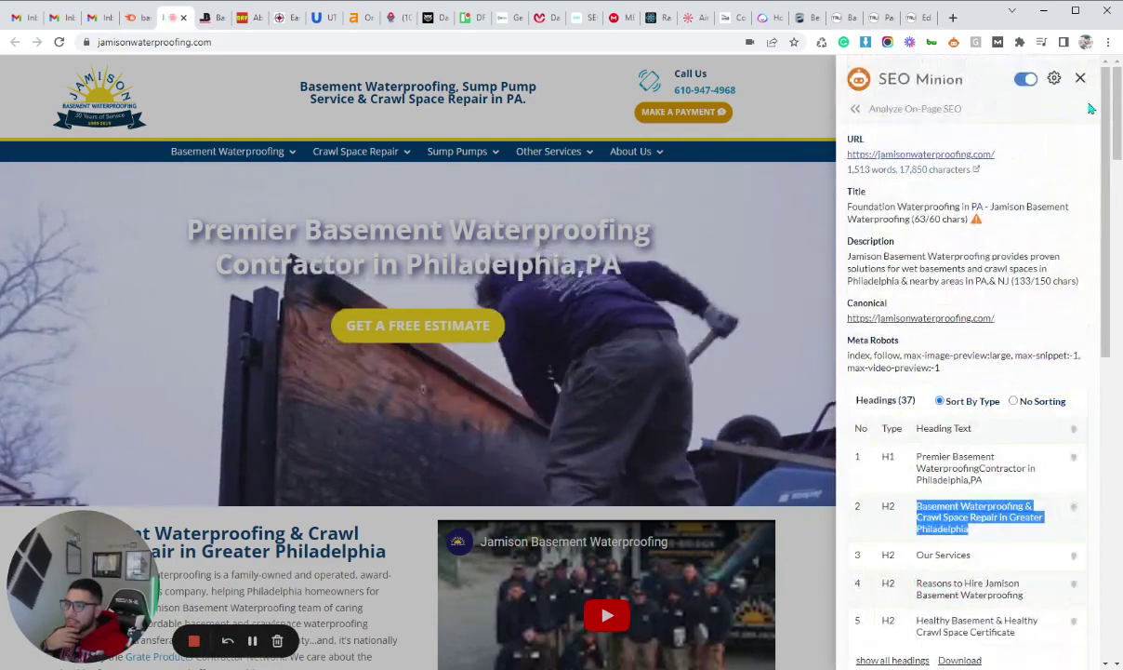
left_click(1084, 78)
Scroll through the full Jamison homepage and return to its top.
scroll(479, 327, "down", 2)
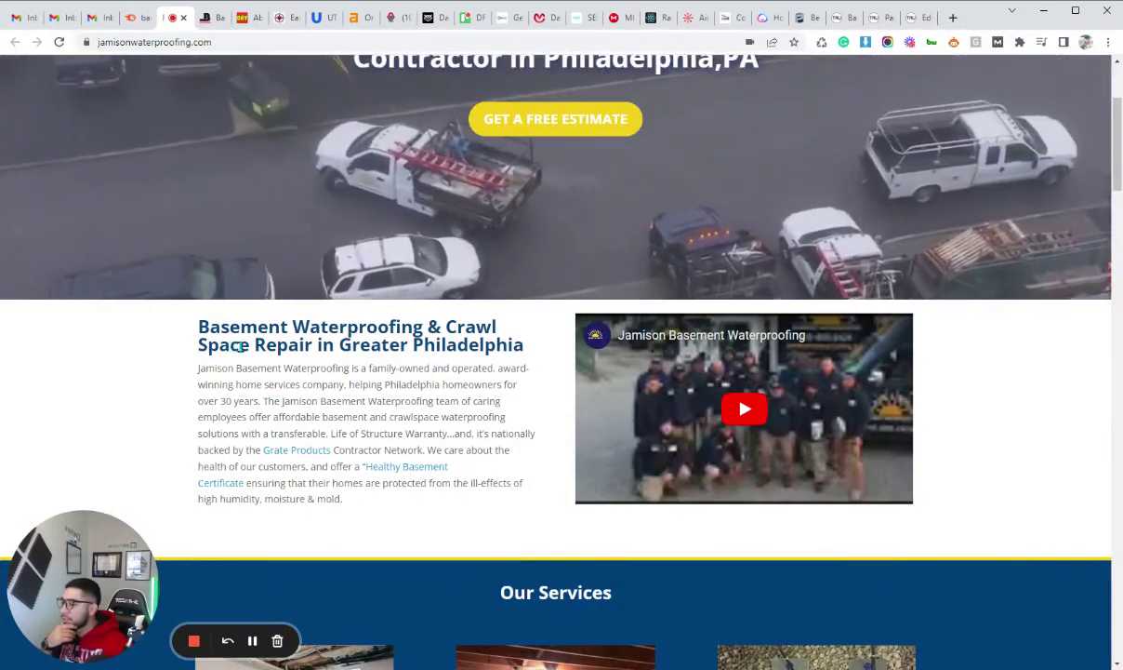
scroll(228, 356, "down", 4)
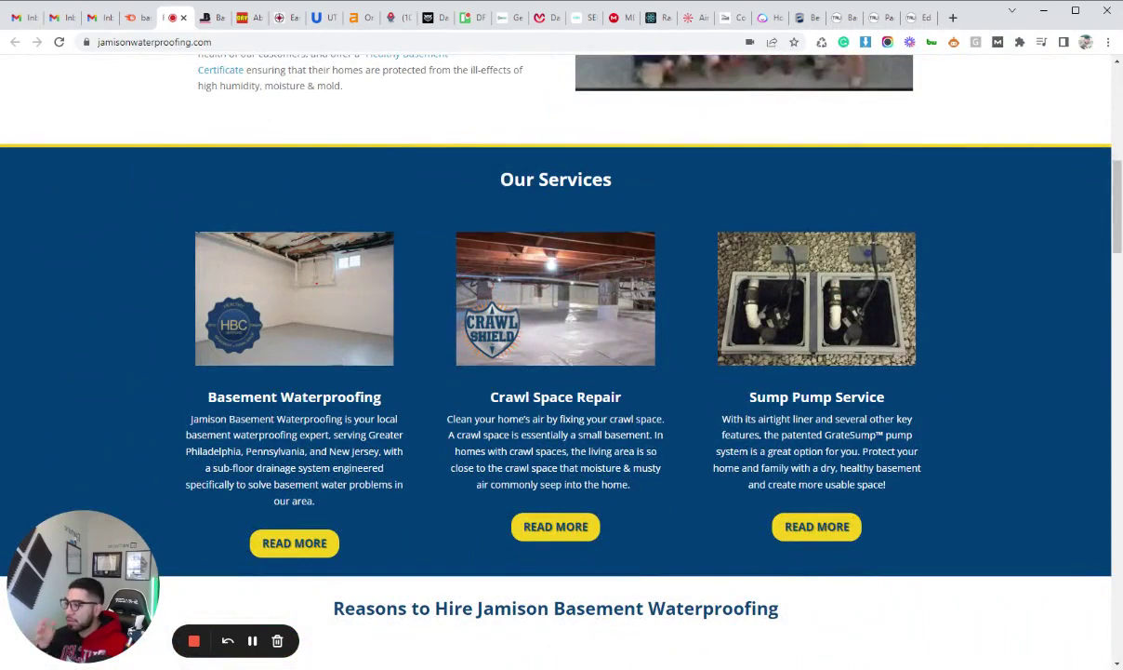
scroll(303, 409, "down", 2)
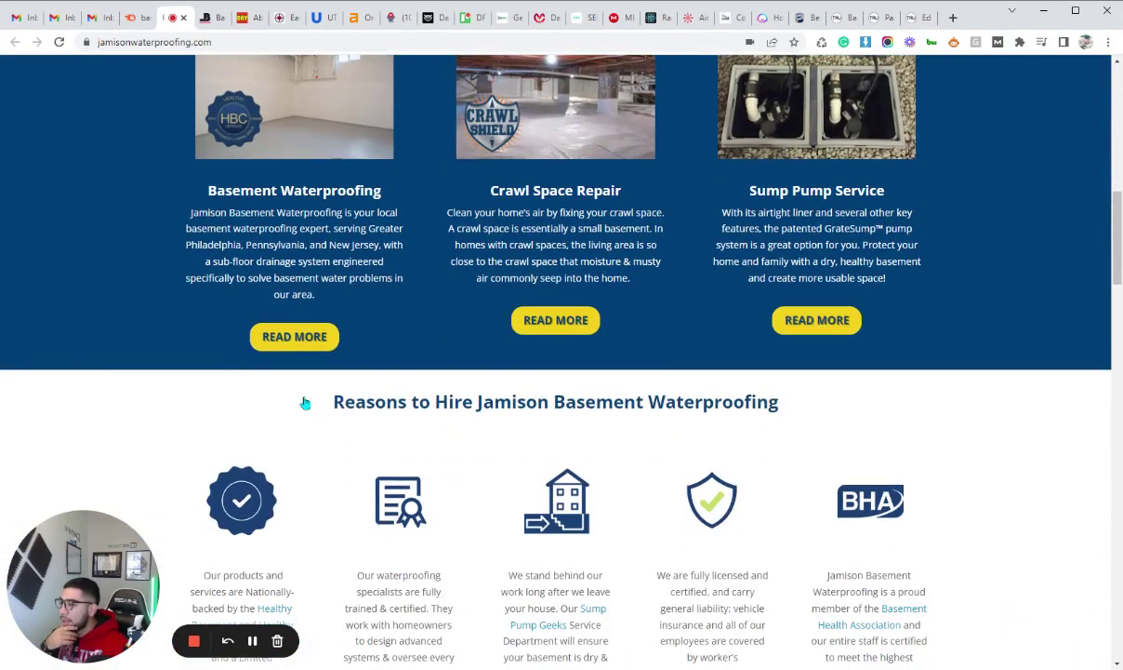
scroll(285, 305, "up", 2)
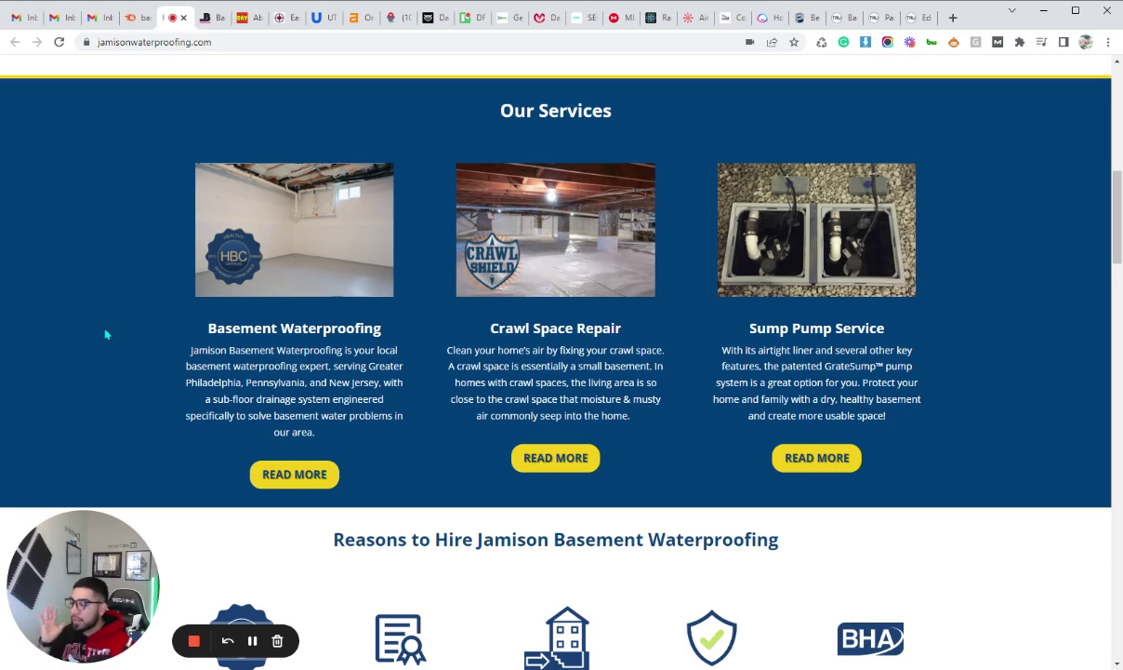
scroll(109, 330, "up", 1)
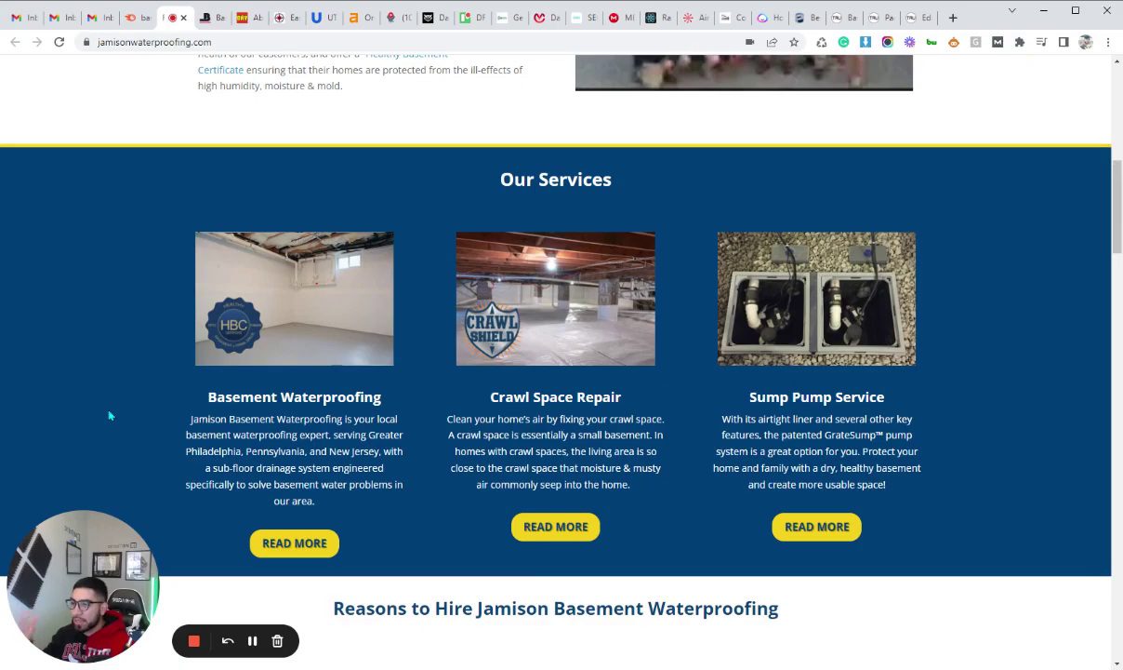
scroll(108, 418, "down", 9)
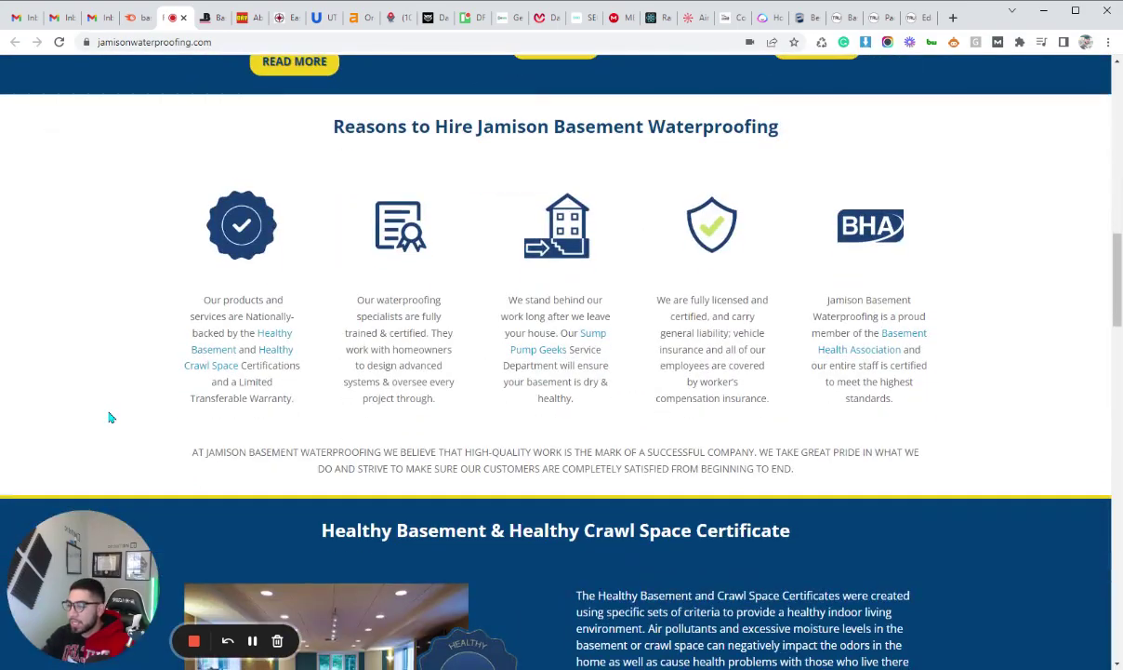
scroll(109, 418, "down", 8)
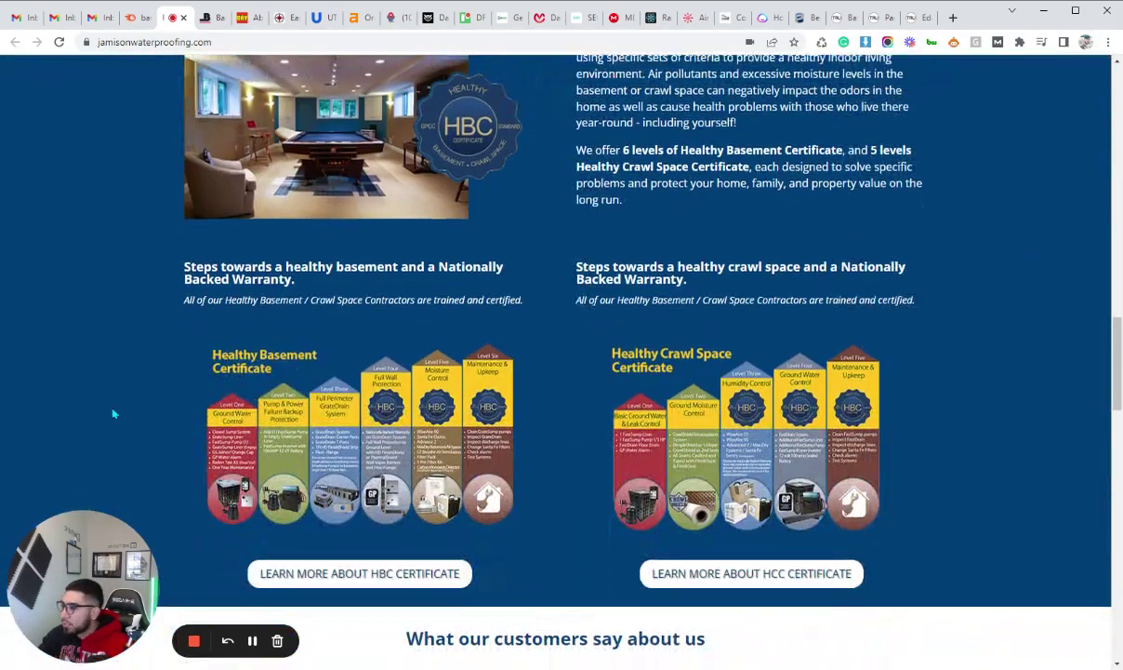
scroll(115, 416, "down", 12)
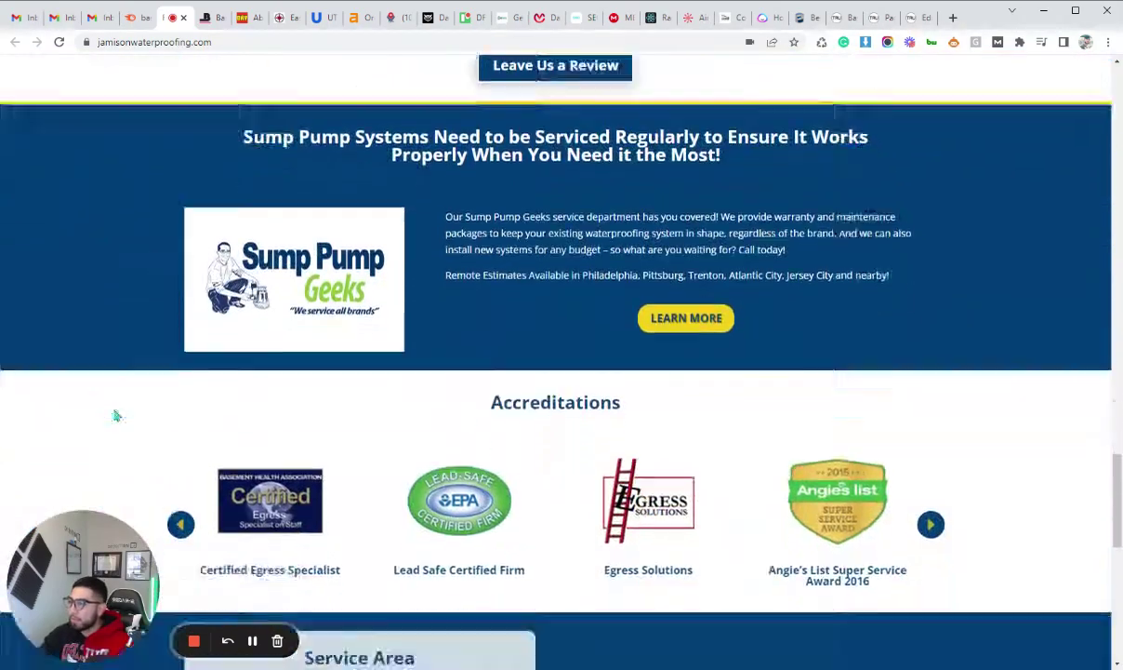
scroll(115, 415, "down", 1)
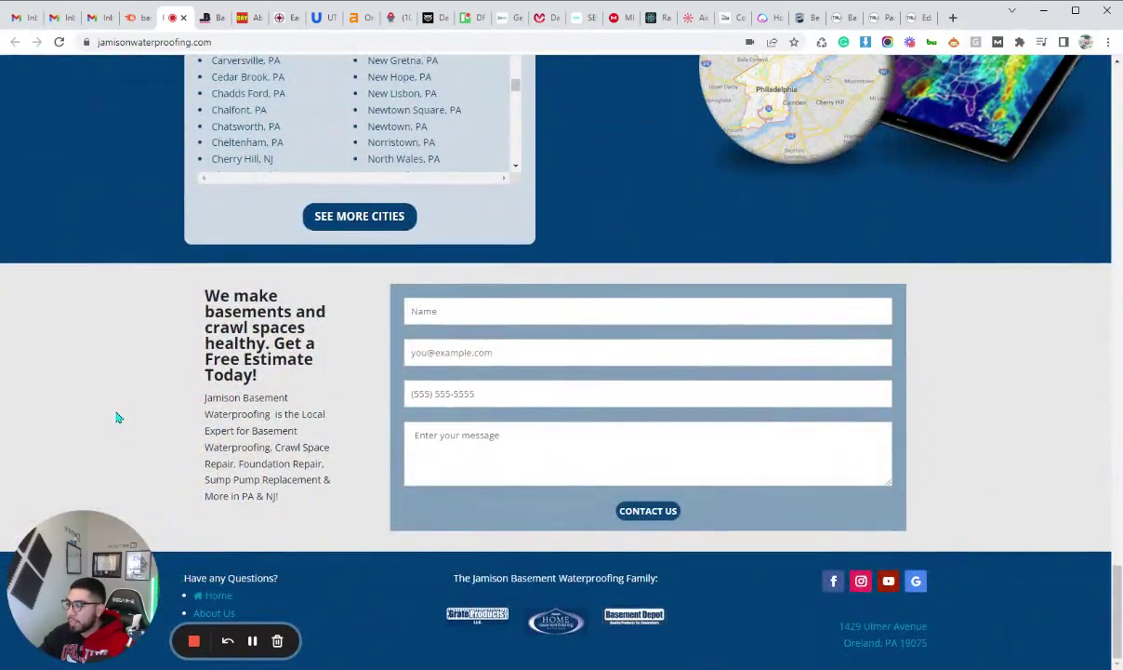
scroll(116, 418, "up", 1)
scroll(116, 418, "down", 1)
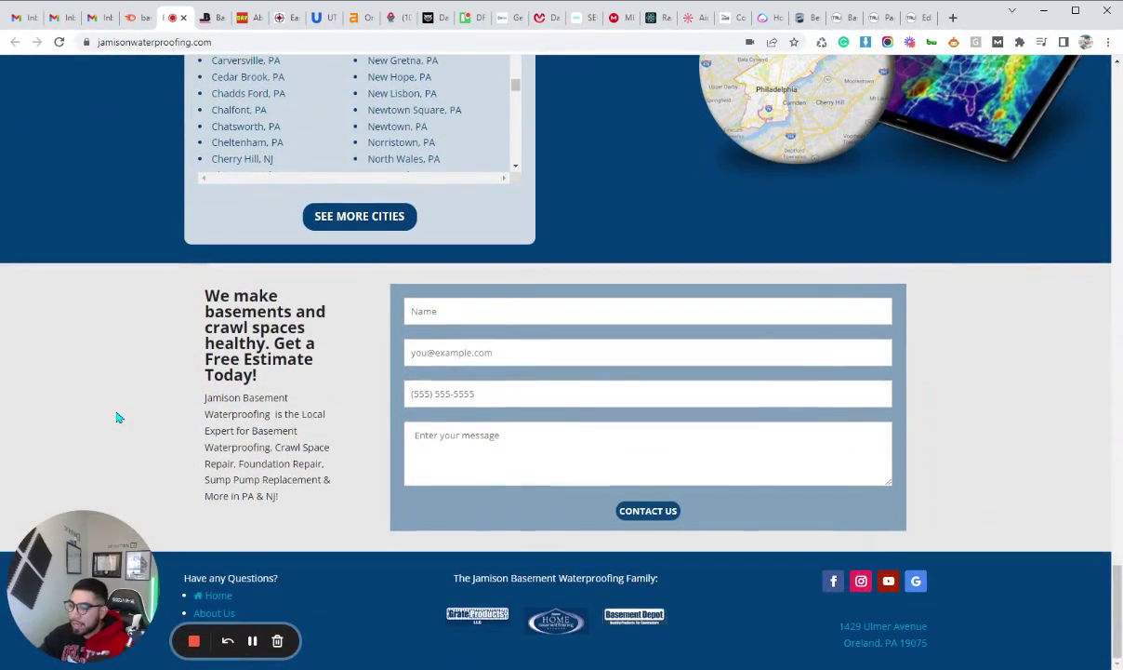
scroll(117, 417, "up", 20)
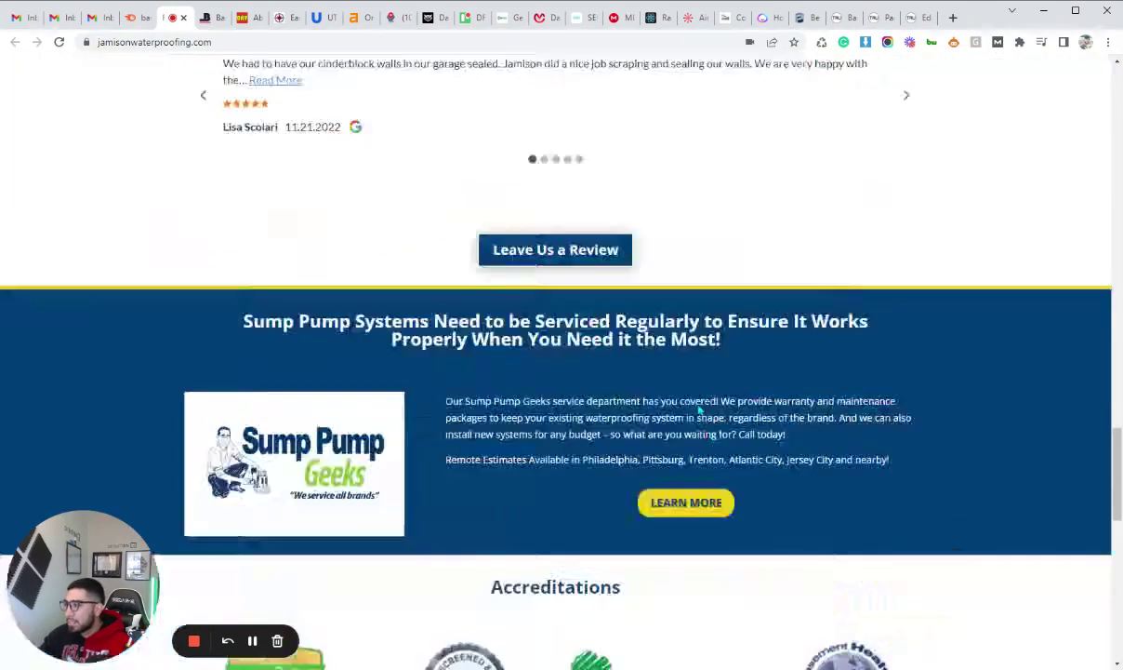
scroll(443, 171, "up", 15)
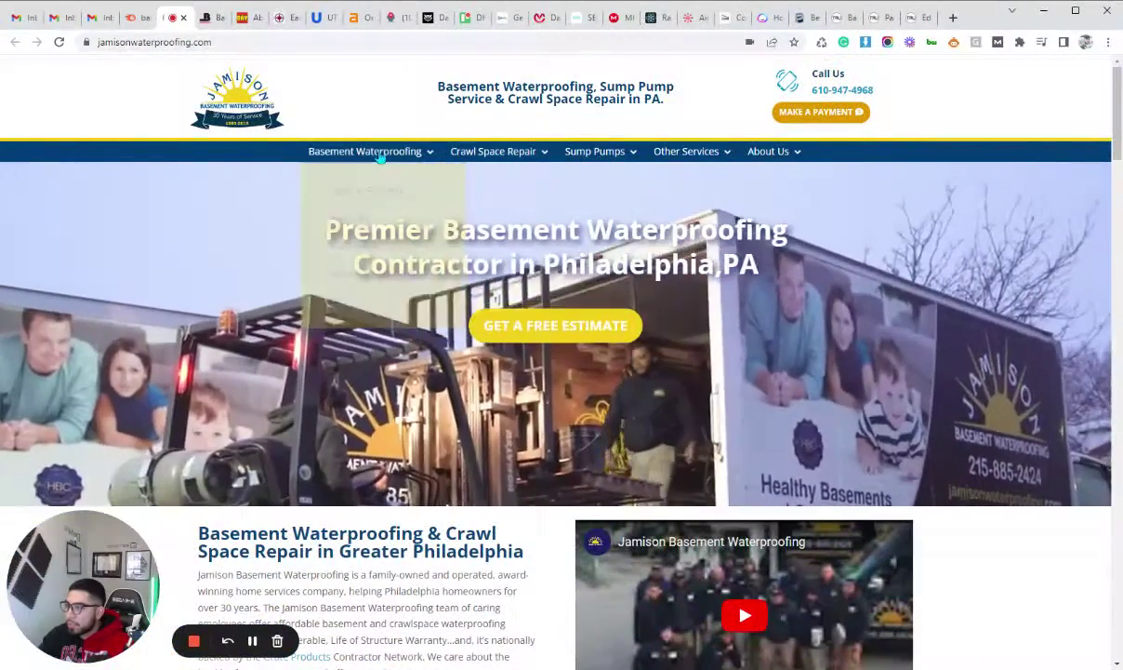
mouse_move(332, 161)
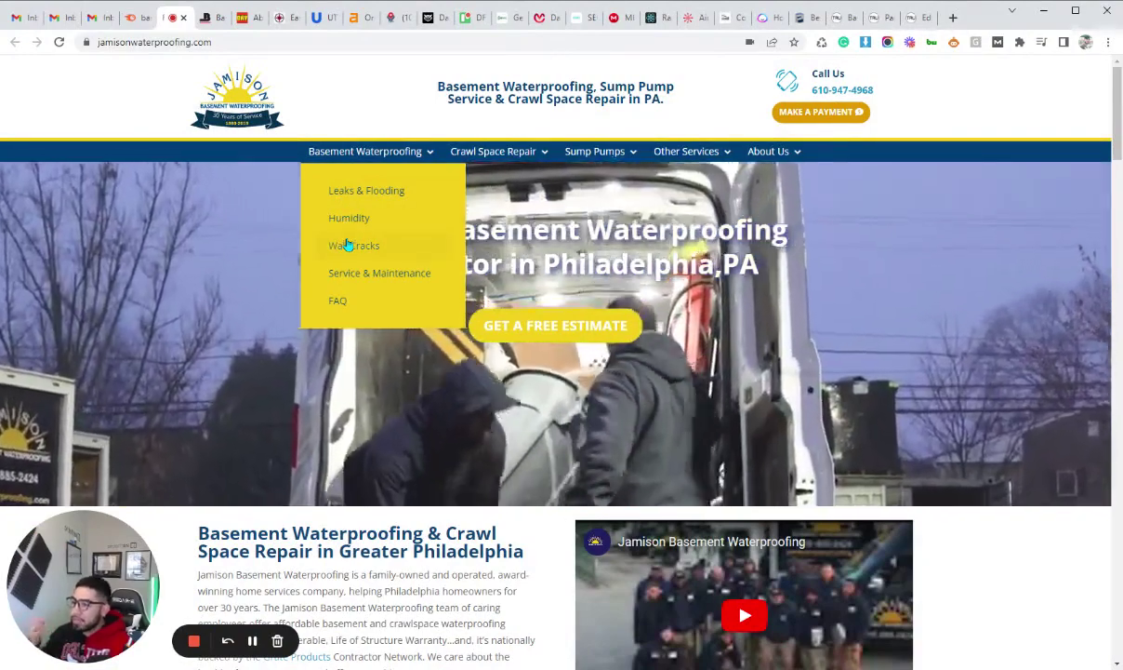
scroll(541, 334, "down", 10)
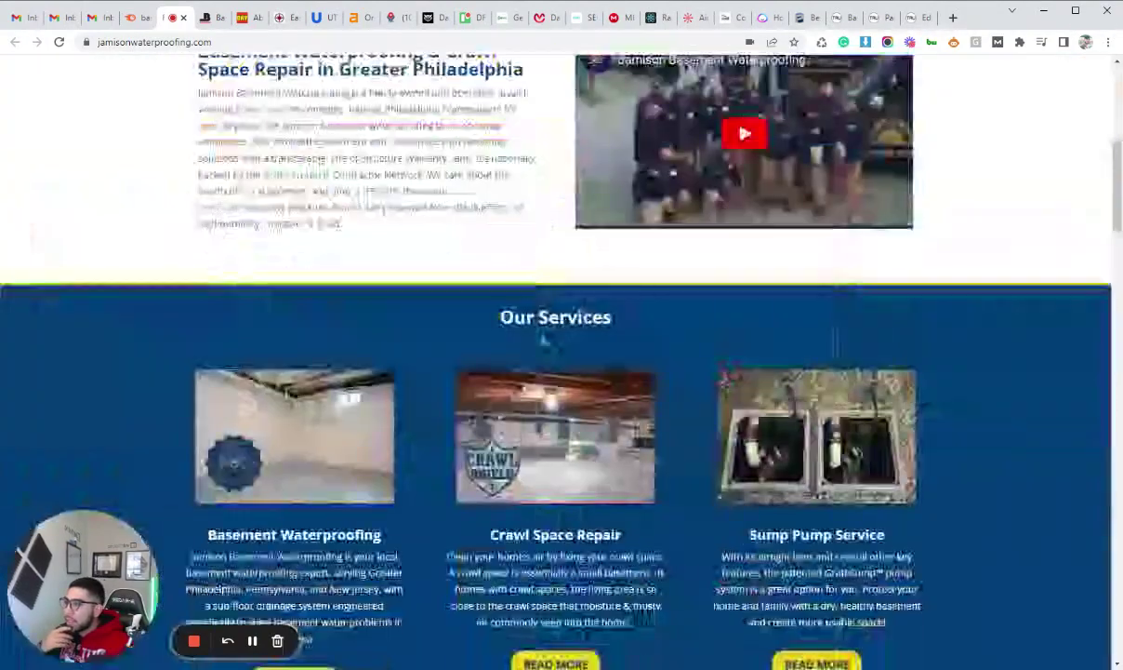
scroll(473, 439, "down", 15)
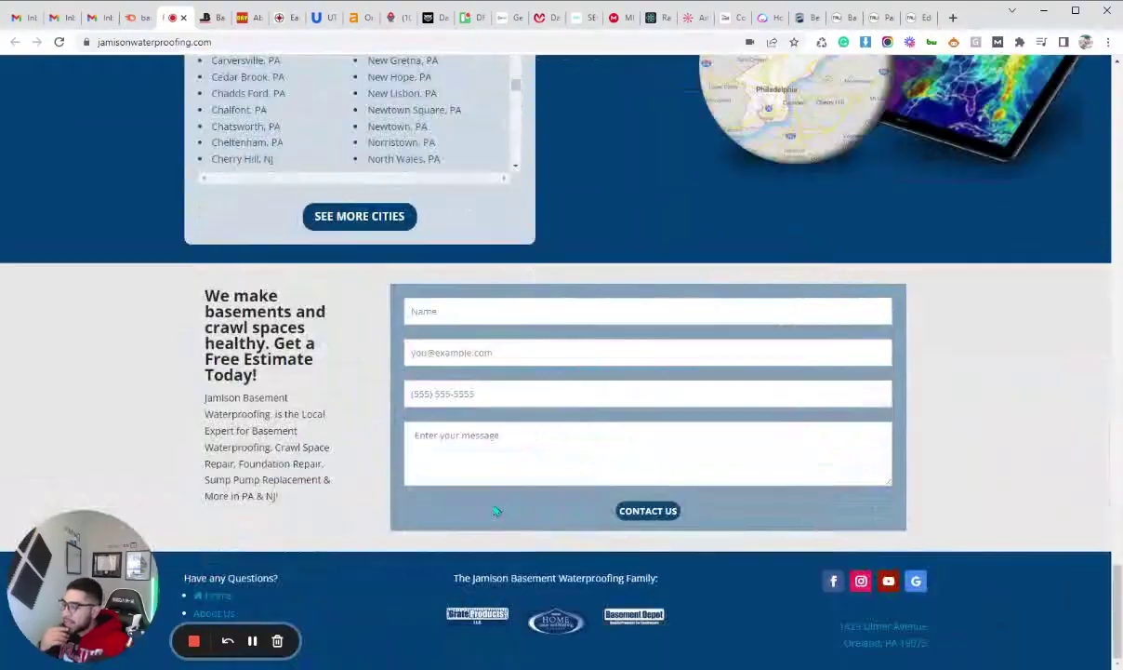
scroll(528, 554, "up", 1)
scroll(527, 554, "down", 1)
scroll(519, 562, "up", 1)
scroll(511, 567, "down", 1)
left_click(260, 43)
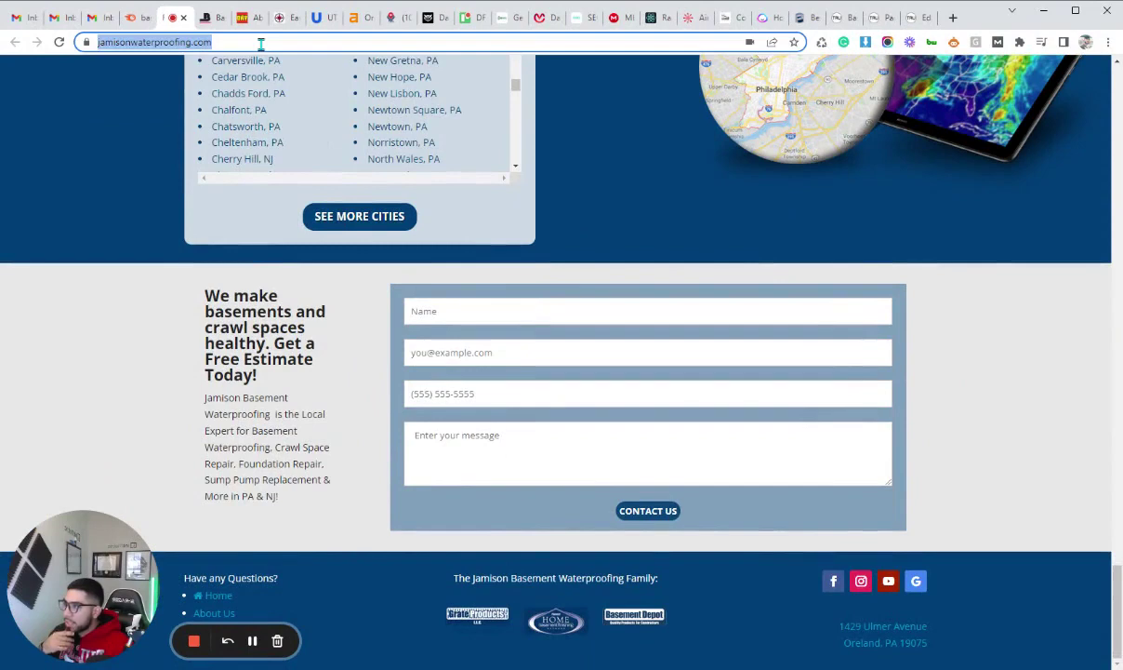
Load jamisonwaterproofing.com/sitemap.xml by appending sitemap.xml to the Jamison address.
key("End")
type("sitem")
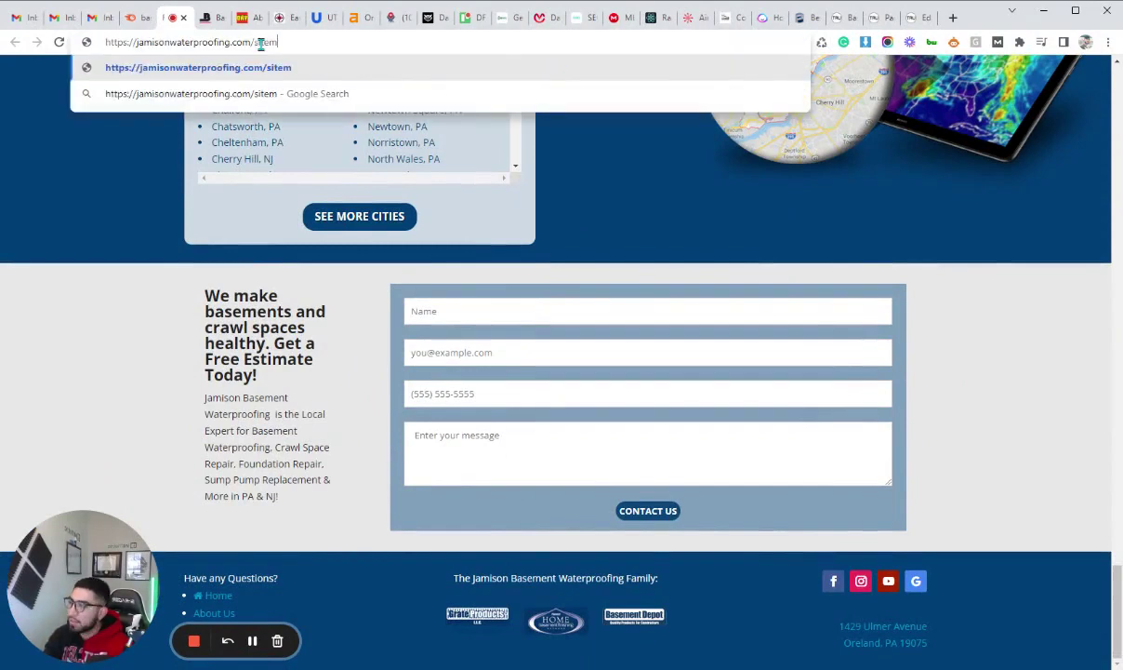
type("ap.xml")
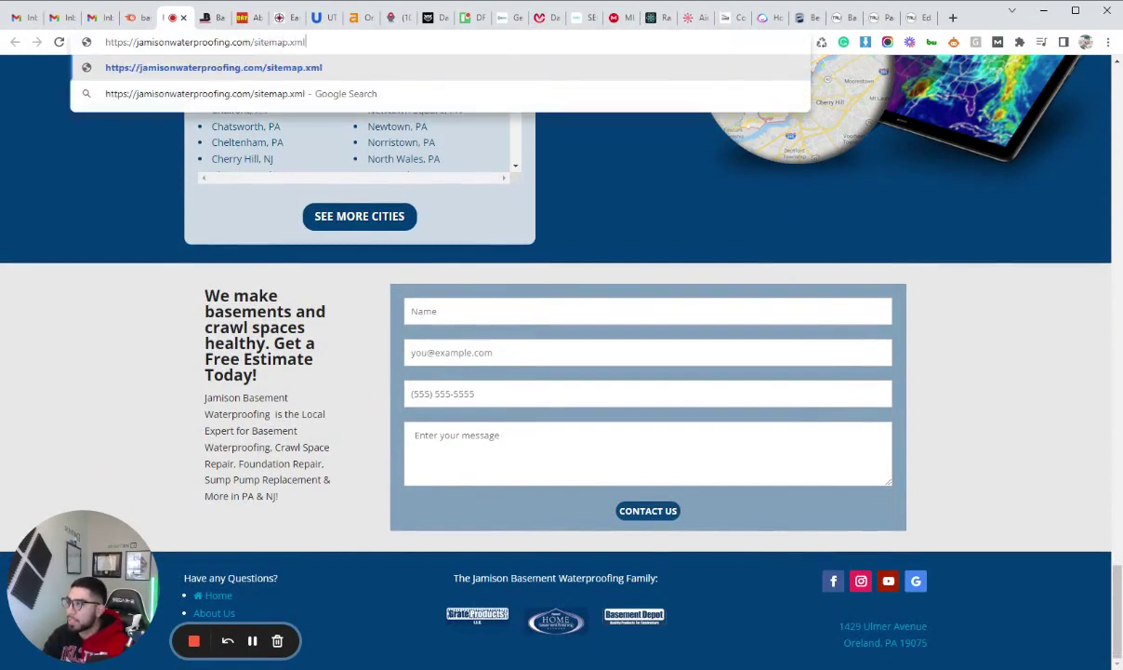
key("Return")
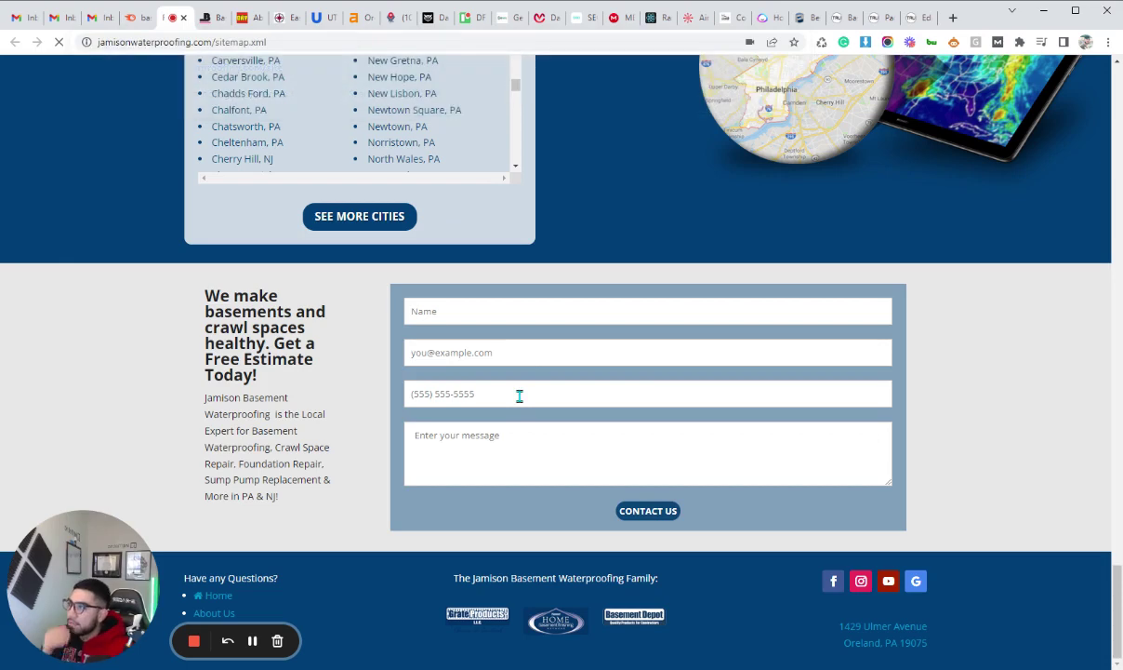